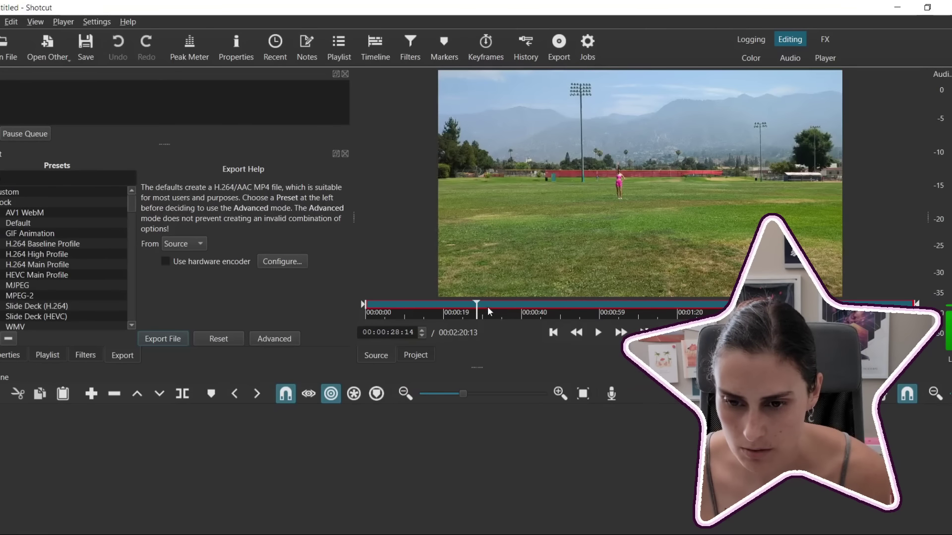
Export the frame at 00:01:22:05 as a PNG named P2_1 in the parallax folder
left_click(713, 304)
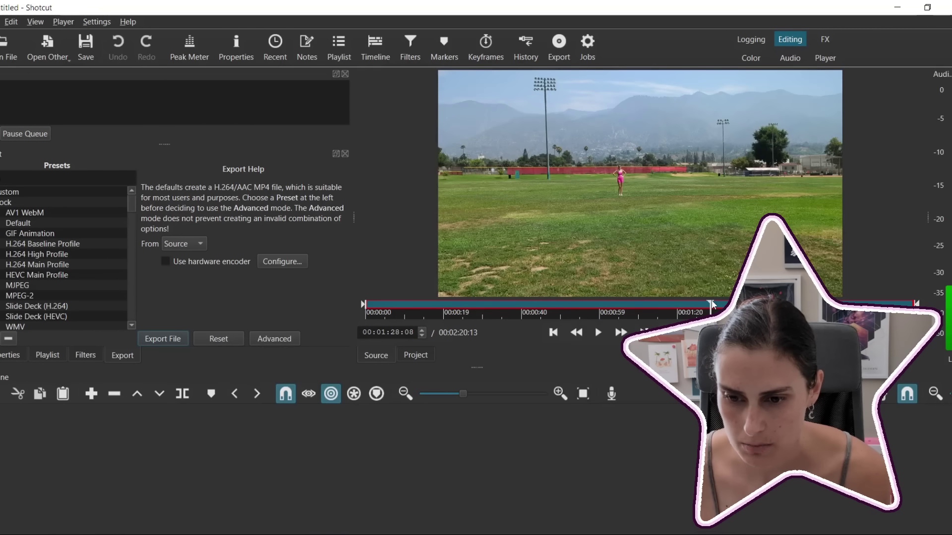
key("ctrl+shift+e")
type("P")
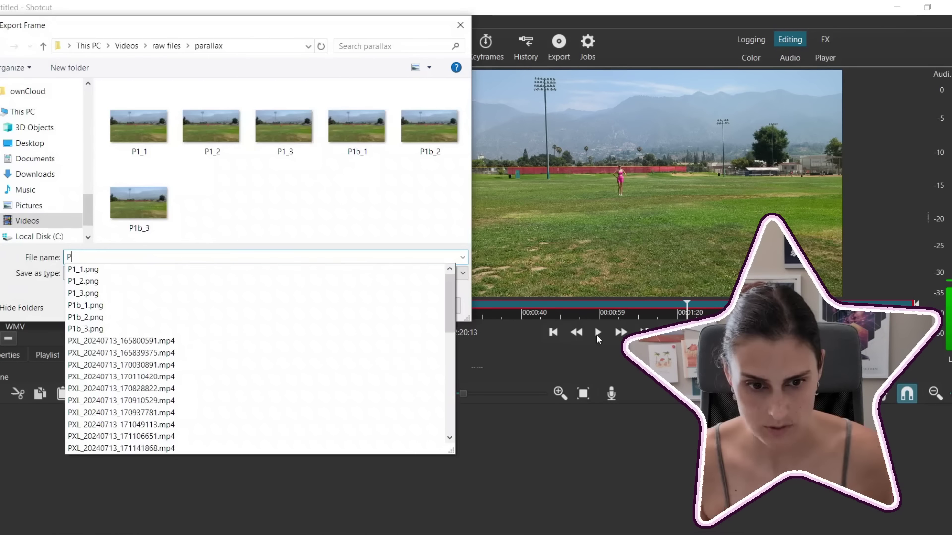
type("2_1")
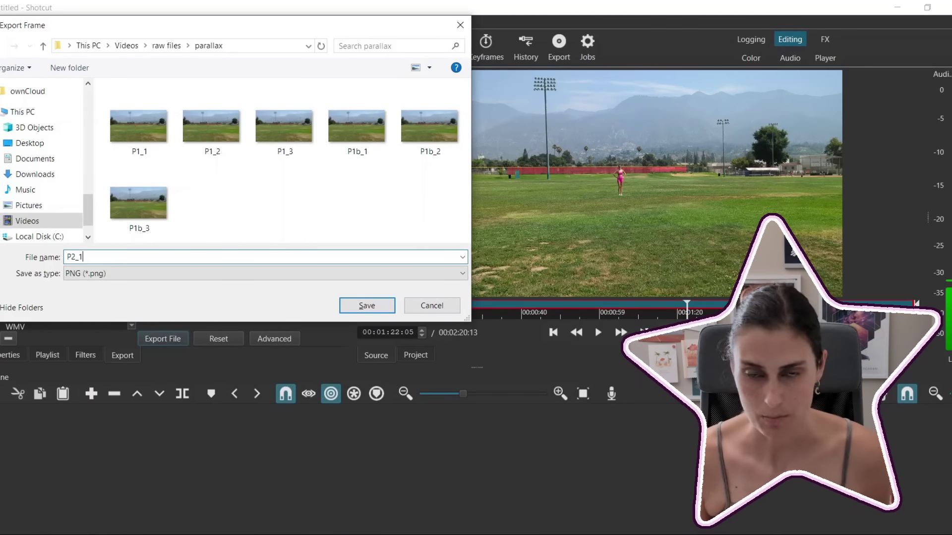
key("Return")
Export the frames at 00:01:25:18 and 00:01:27:03 as PNG images named P2_2 and P2_3
key("ctrl+shift+e")
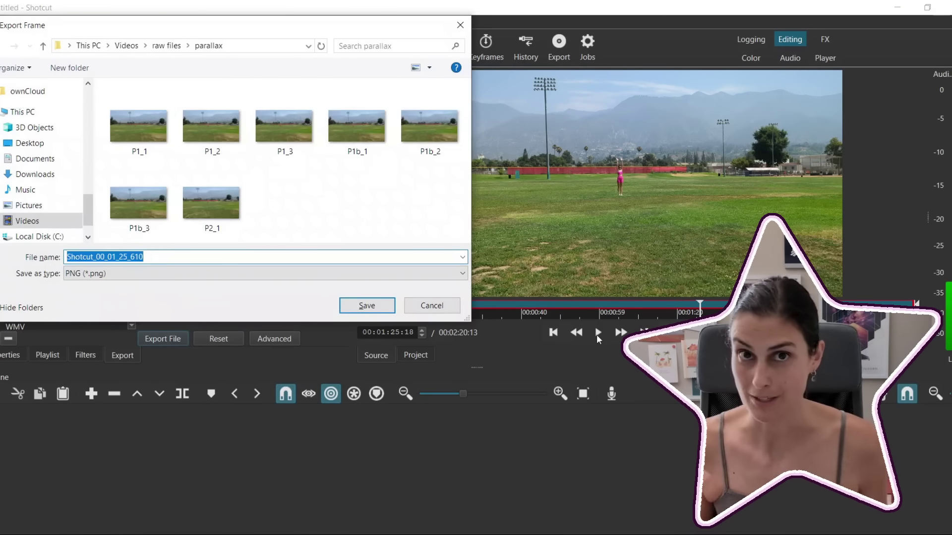
type("P2_2")
key("Return")
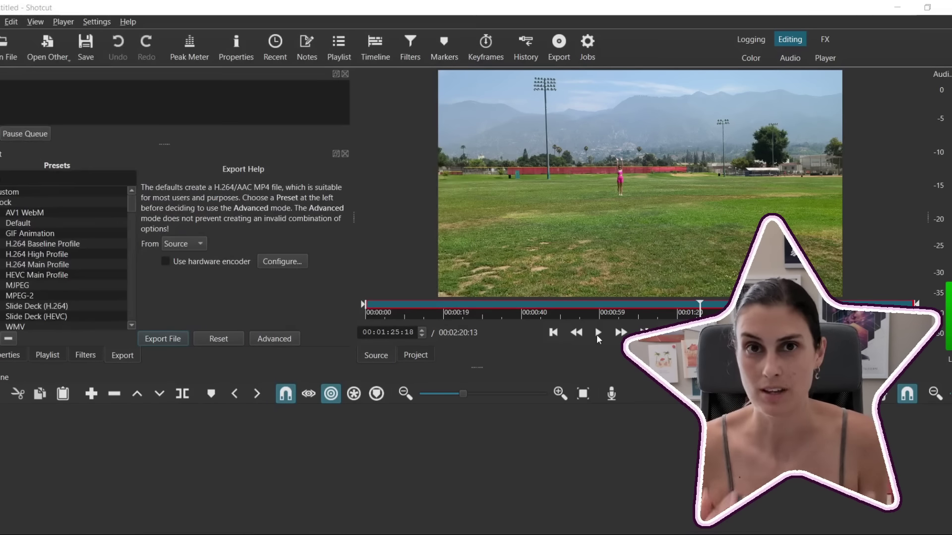
key("ctrl+shift+e")
type("P2_3")
key("Return")
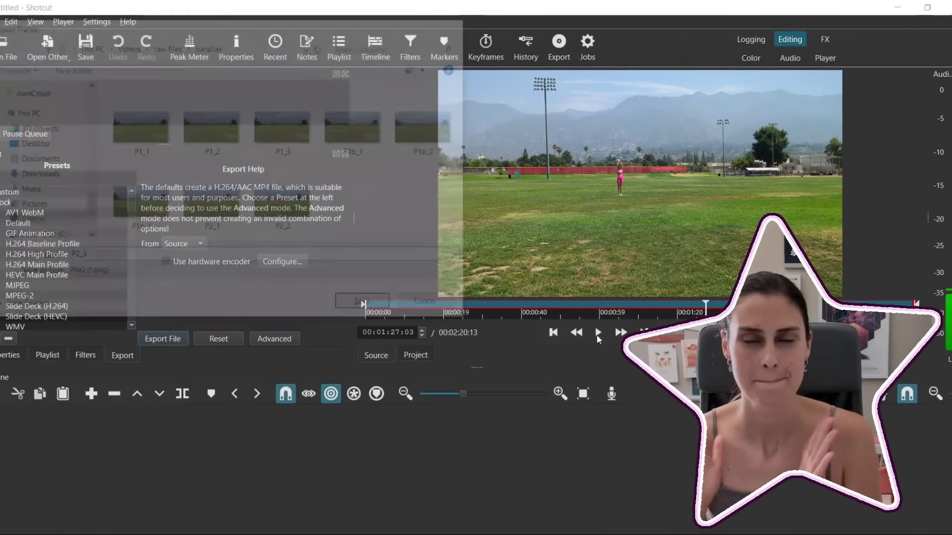
Export the frame at 00:01:39:22 as a PNG named P2b_1
key("ctrl+shift+e")
type("P2b_1")
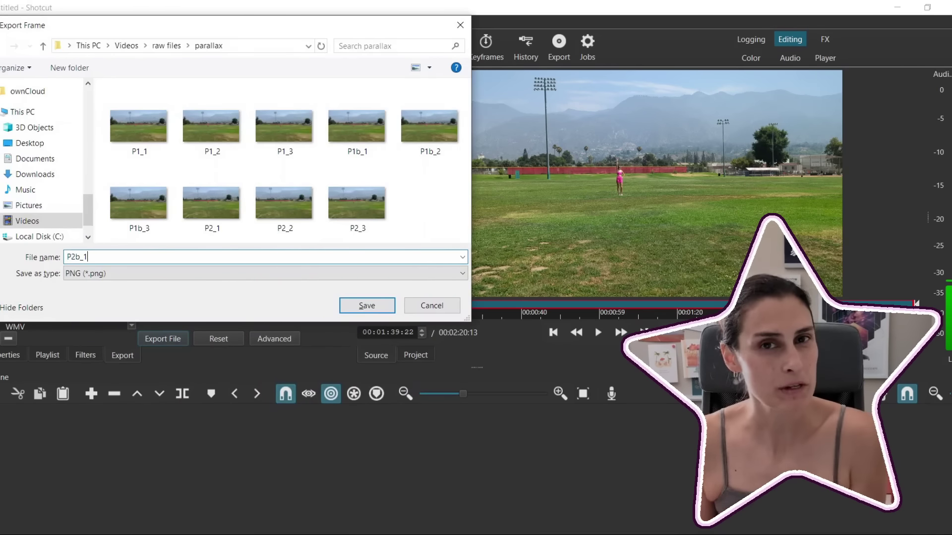
key("Return")
Export the frames at 00:01:40:13 and 00:01:41:21 as PNG images named P2b_2 and P2b_3
key("ctrl+shift+e")
type("P2b")
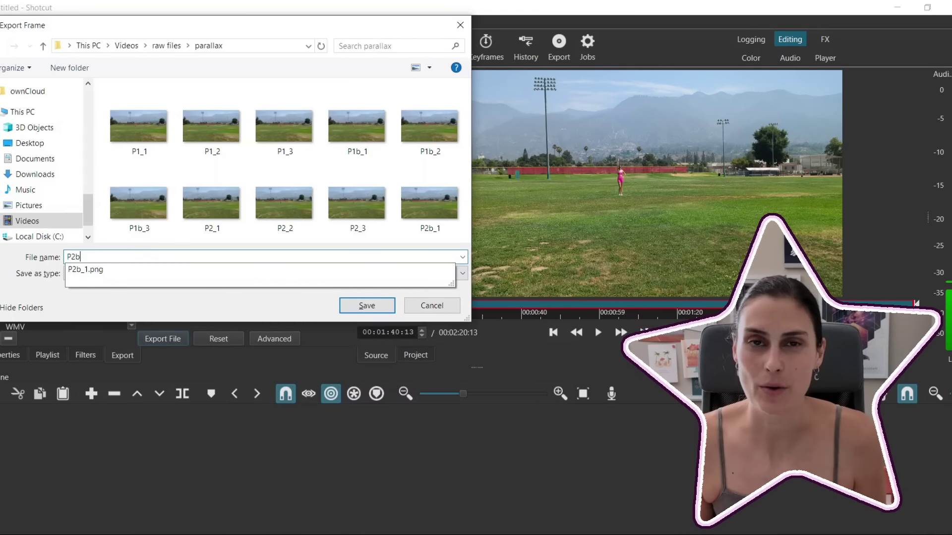
type("_2")
key("Return")
key("ctrl+shift+e")
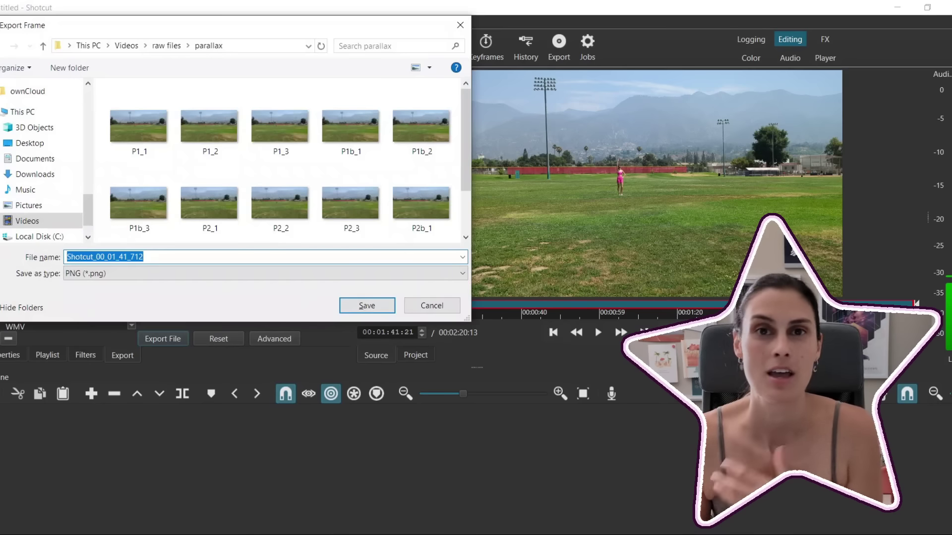
type("P2b_3")
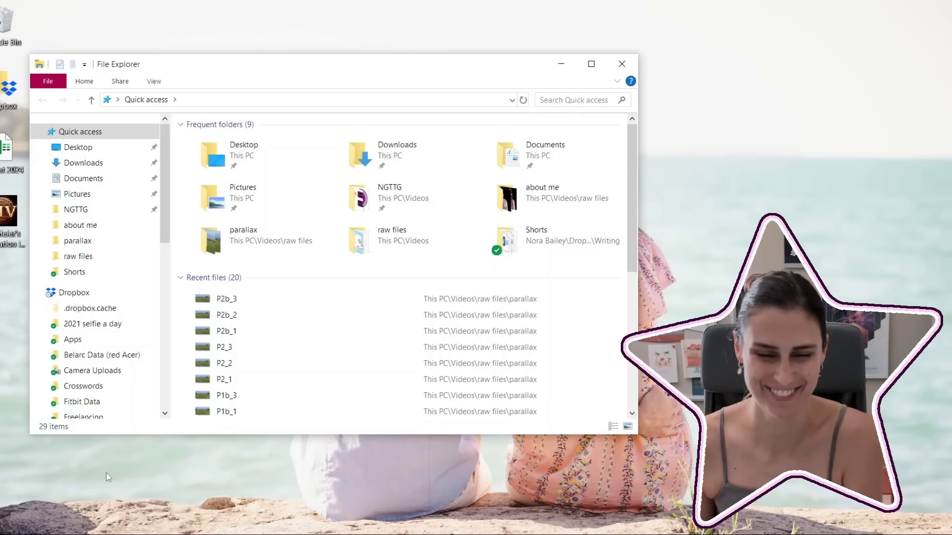
Start Excel and create a blank workbook
key("super")
type("excel")
key("Return")
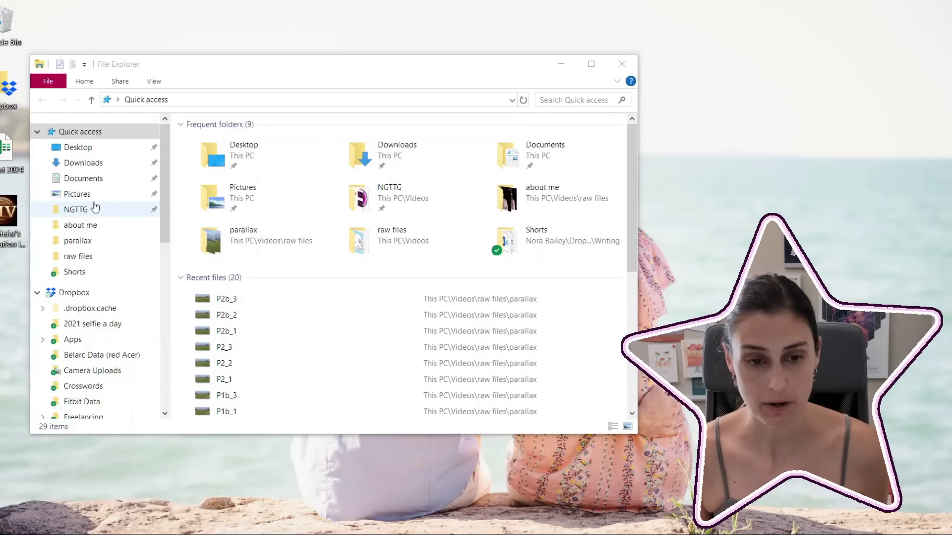
left_click(151, 130)
Switch to File Explorer, open P1_1 from the parallax folder with GIMP, and dismiss the About GIMP dialog
key("alt+Tab")
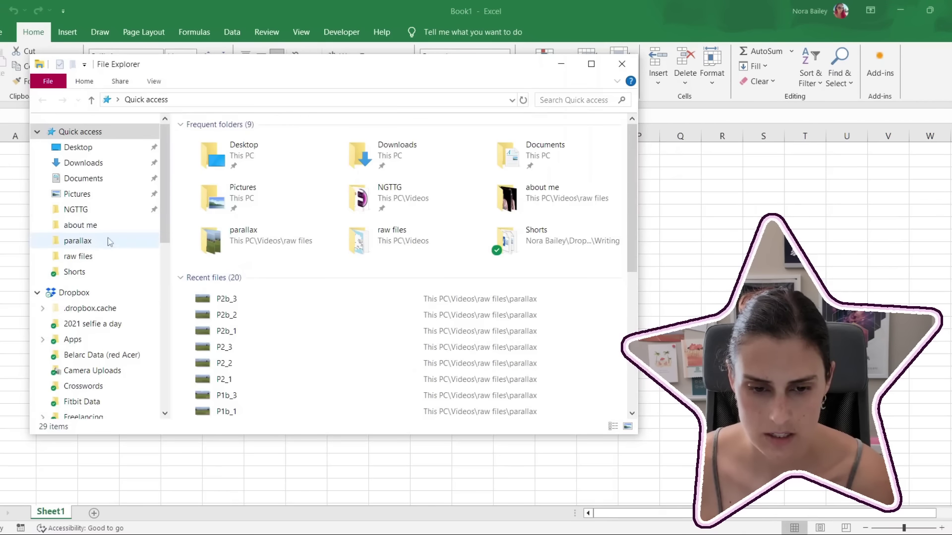
left_click(77, 241)
left_click(221, 165)
right_click(221, 166)
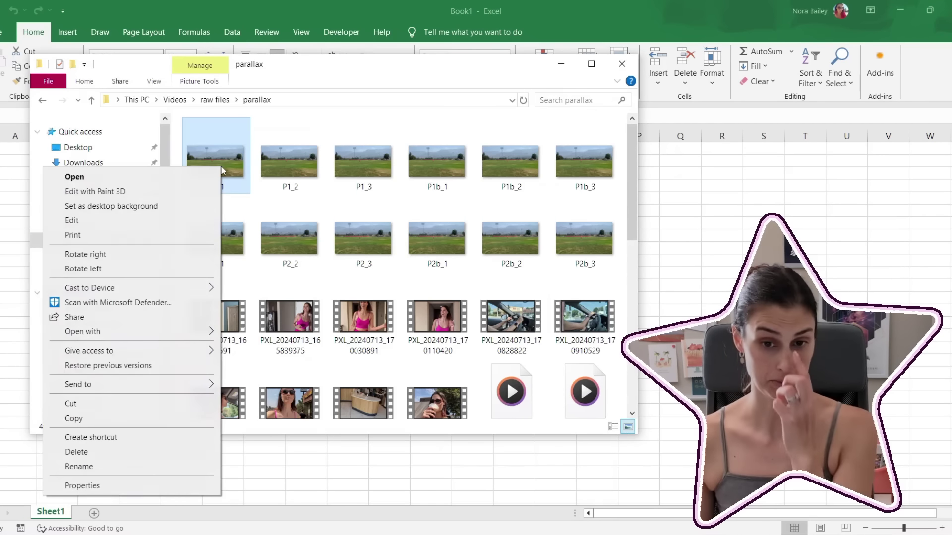
mouse_move(159, 333)
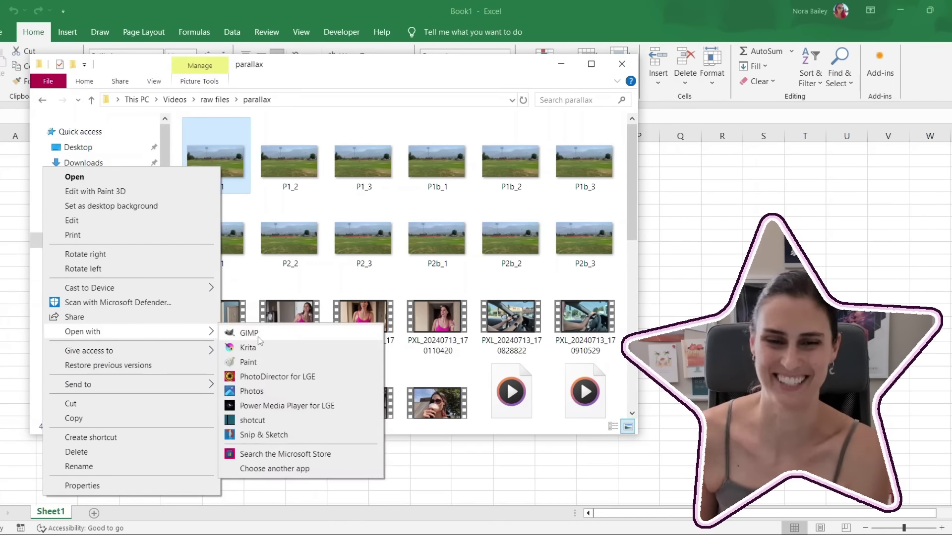
left_click(257, 337)
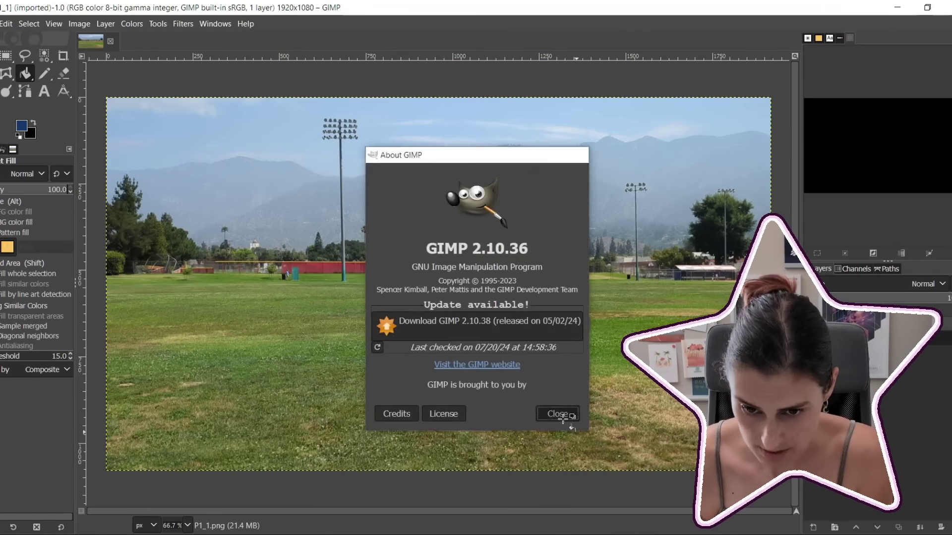
left_click(558, 414)
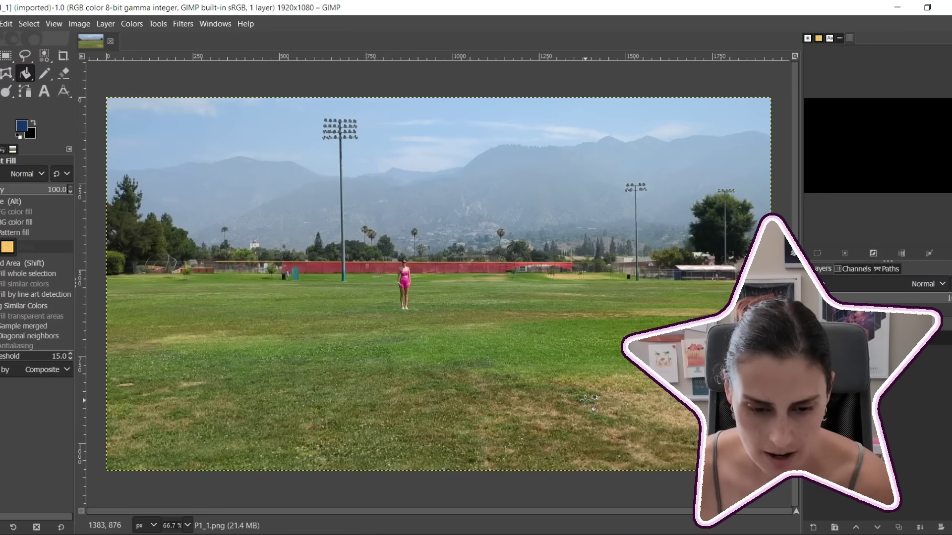
Magnify the P1_1 image to 400% and examine the mountain peak in the background
left_click(188, 525)
left_click(174, 448)
left_click(187, 526)
left_click(175, 418)
left_click_drag(439, 511, 408, 516)
scroll(351, 427, "down", 3)
scroll(382, 436, "down", 3)
scroll(374, 442, "up", 2)
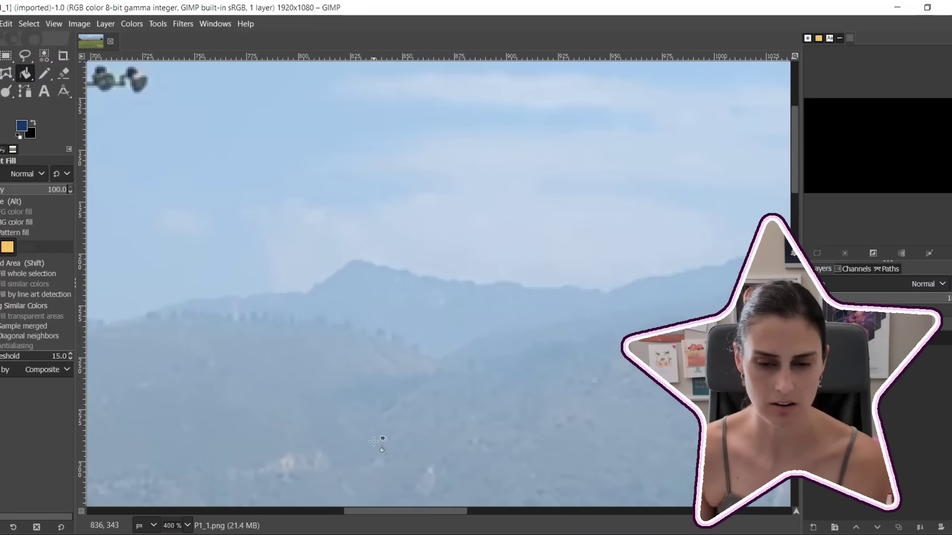
Change the foreground colour to the salmon-orange swatch and try to mark the mountain peak with the Pencil tool
left_click(21, 126)
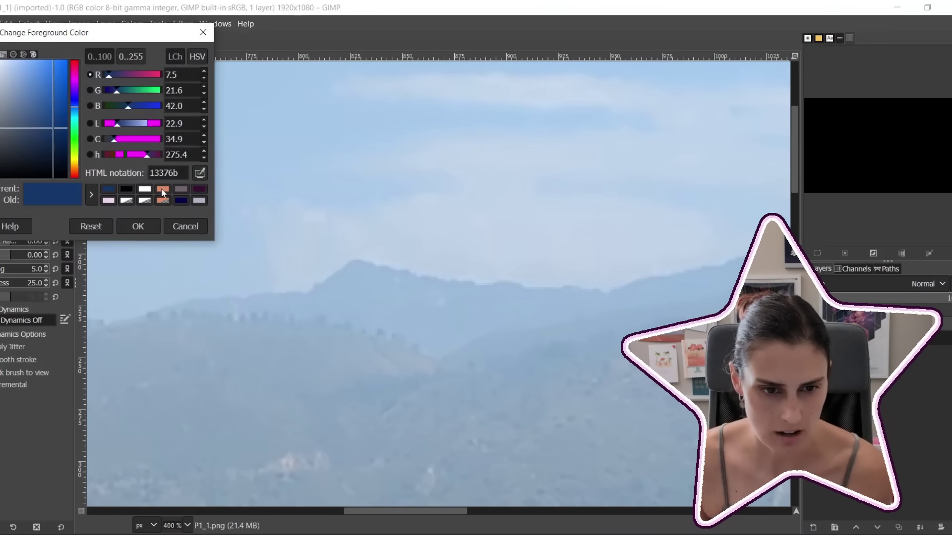
left_click(139, 223)
key("p")
left_click(355, 259)
left_click_drag(20, 196, 73, 191)
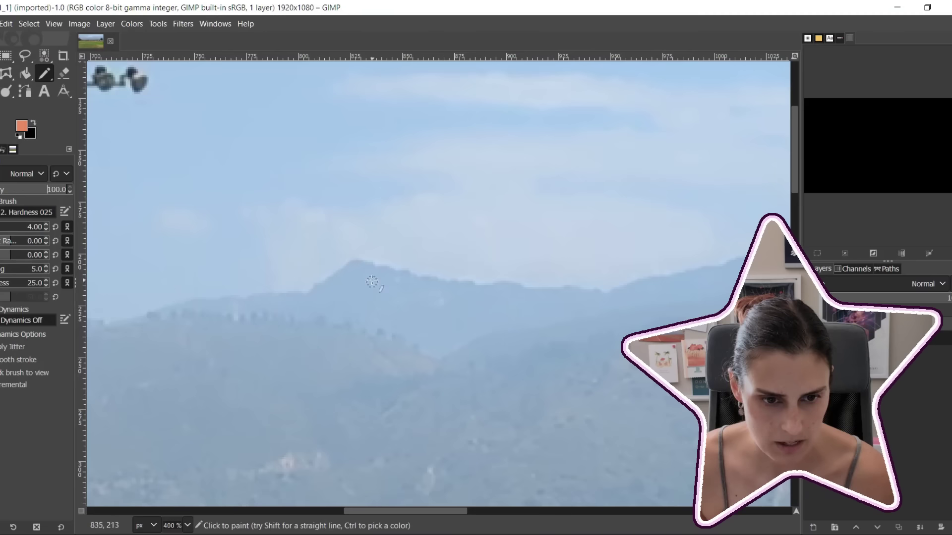
left_click(355, 261)
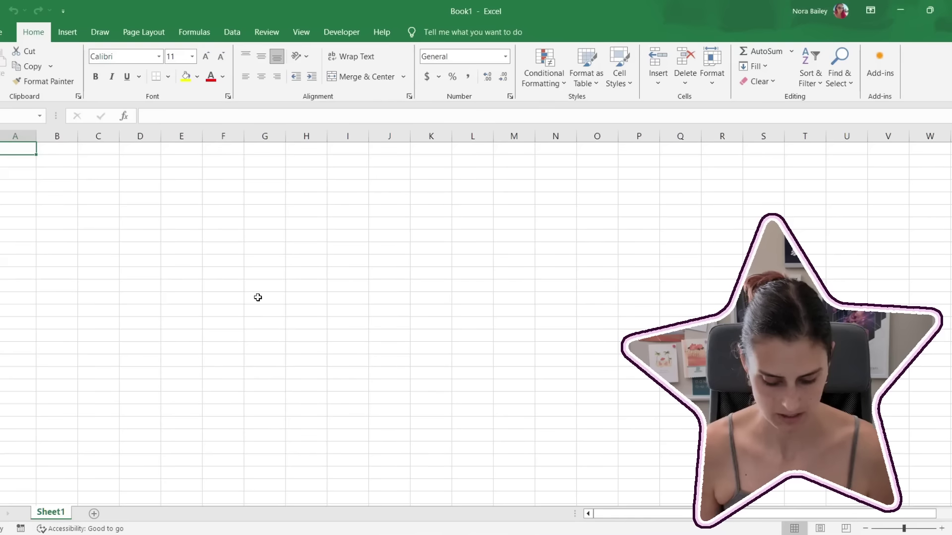
In Excel, enter bold row 1 headers: image in A, position in B, bkgd location in C and object location in E
type("image")
key("Tab")
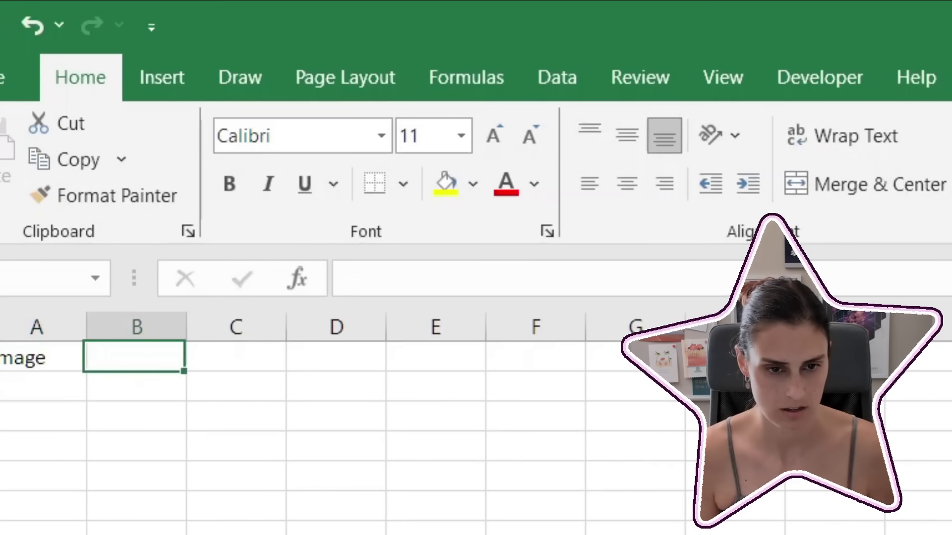
type("position")
key("Tab")
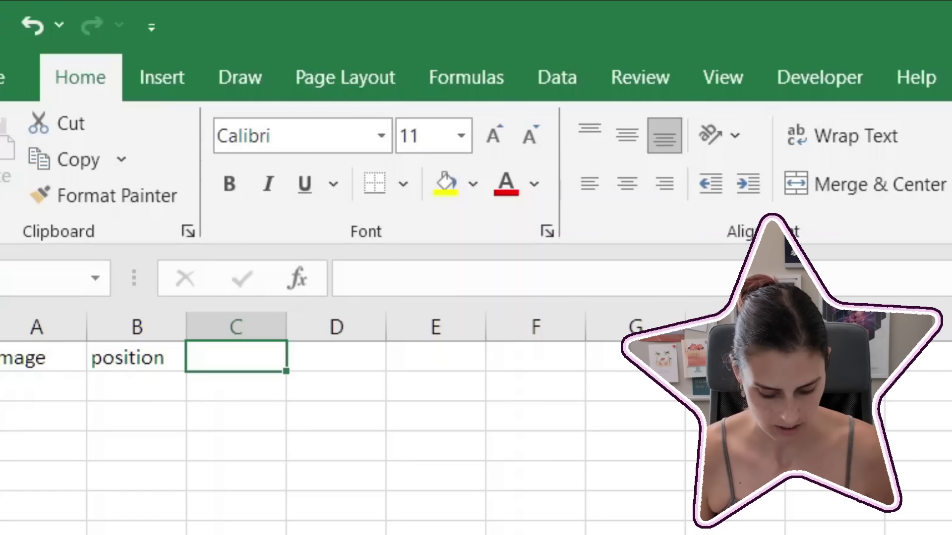
type("b")
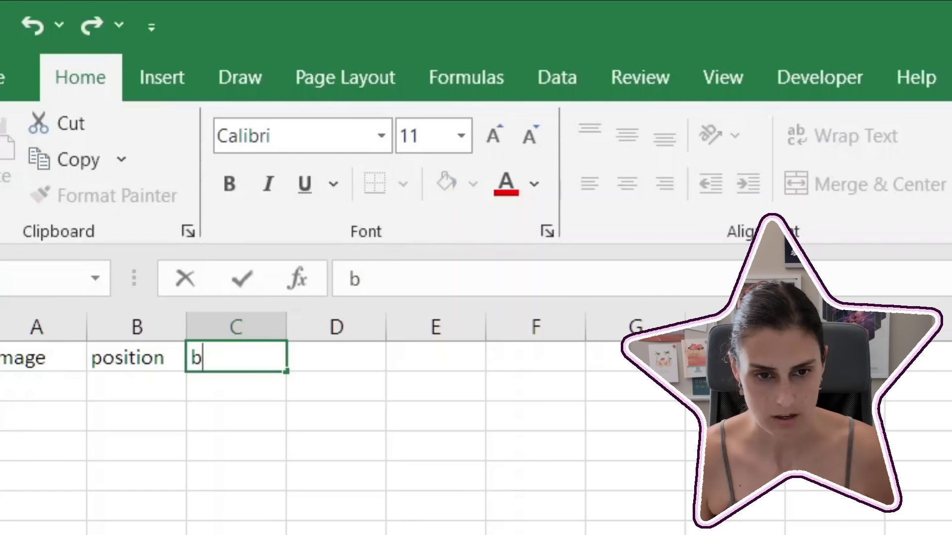
type("kgd location")
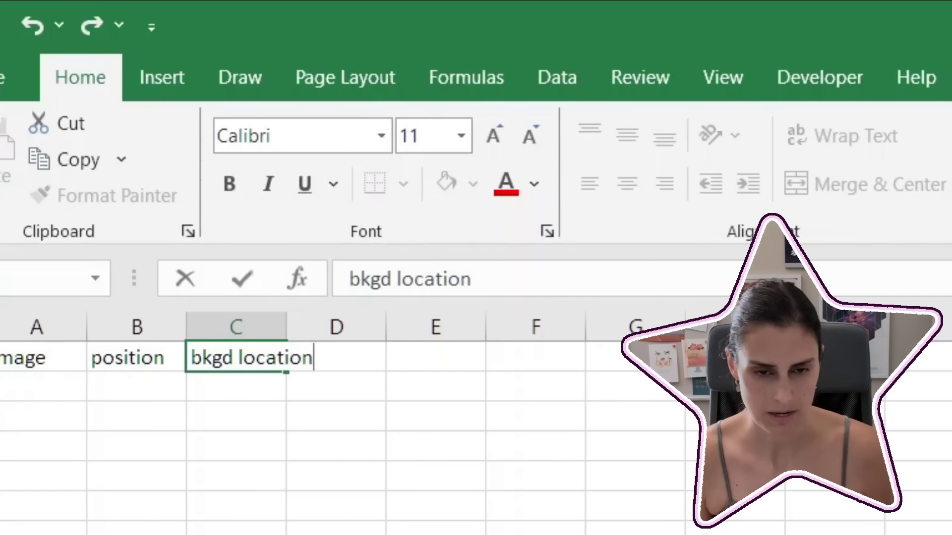
key("Tab")
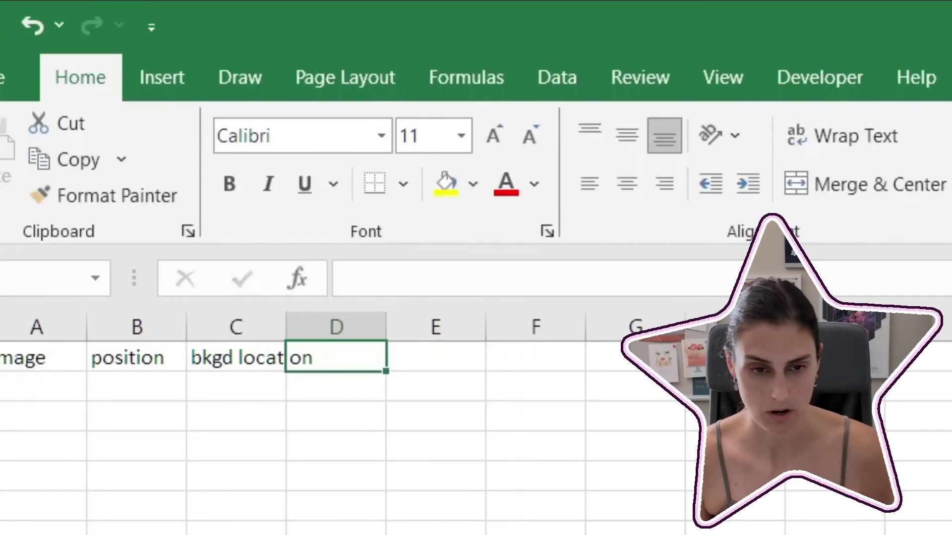
key("Tab")
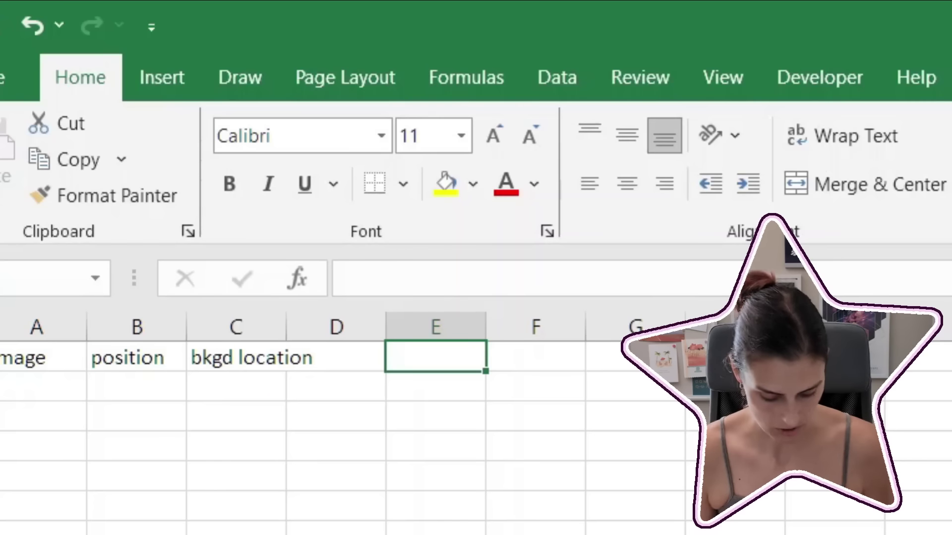
type("object location")
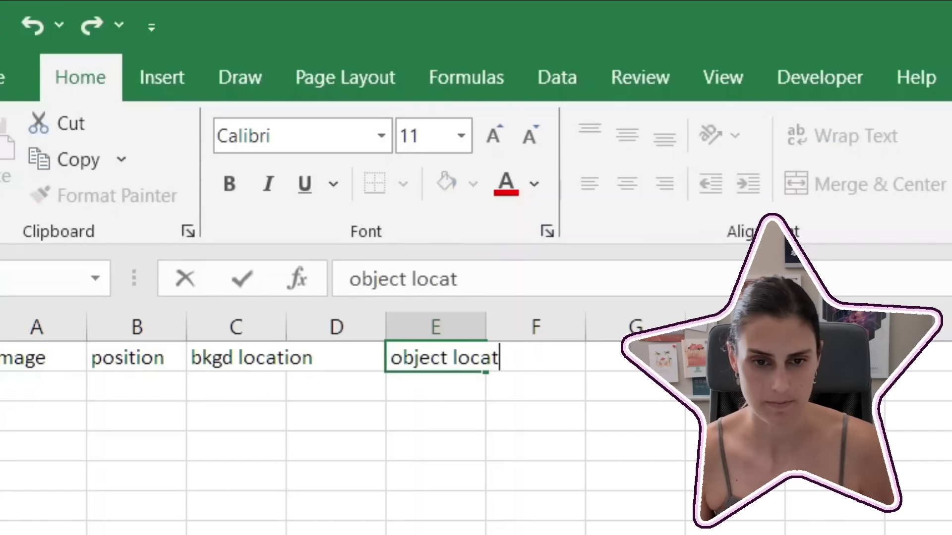
left_click(20, 357)
key("ctrl+b")
Fill the first data row with image P1_1 and position 1
left_click(43, 385)
type("P1_1")
key("Tab")
type("P1")
key("Tab")
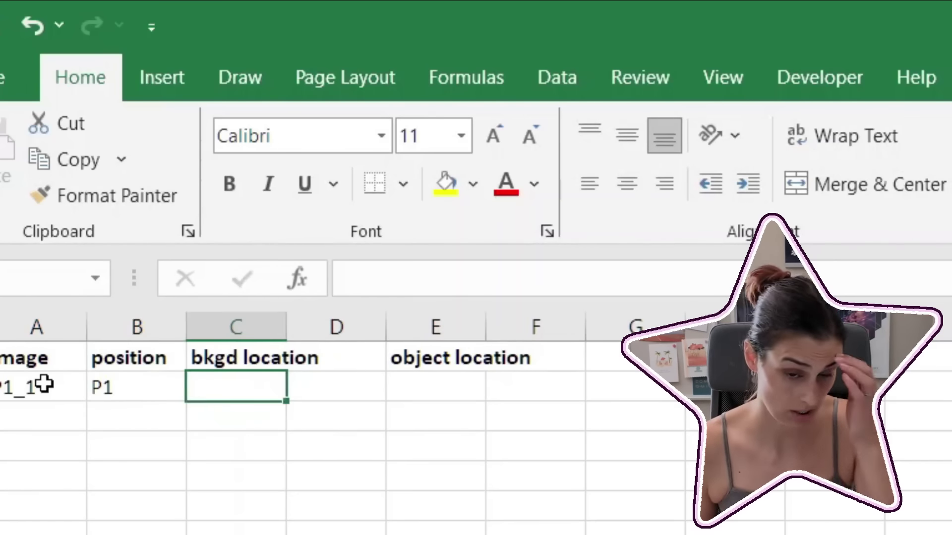
key("shift+Tab")
type("1")
key("Tab")
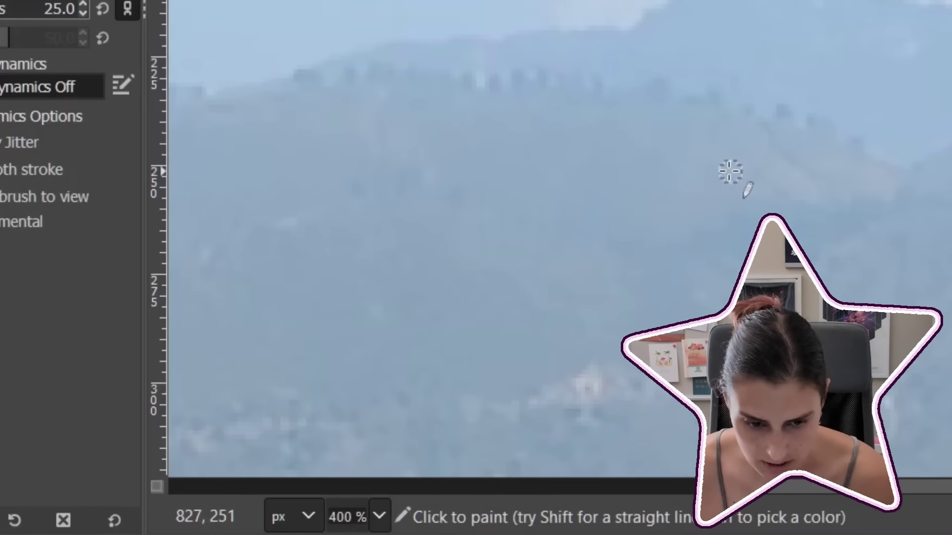
Activate GIMP's Measure tool, and in Excel record the mountain peak's coordinates 827 and 203 as the bkgd location for P1_1
key("shift+m")
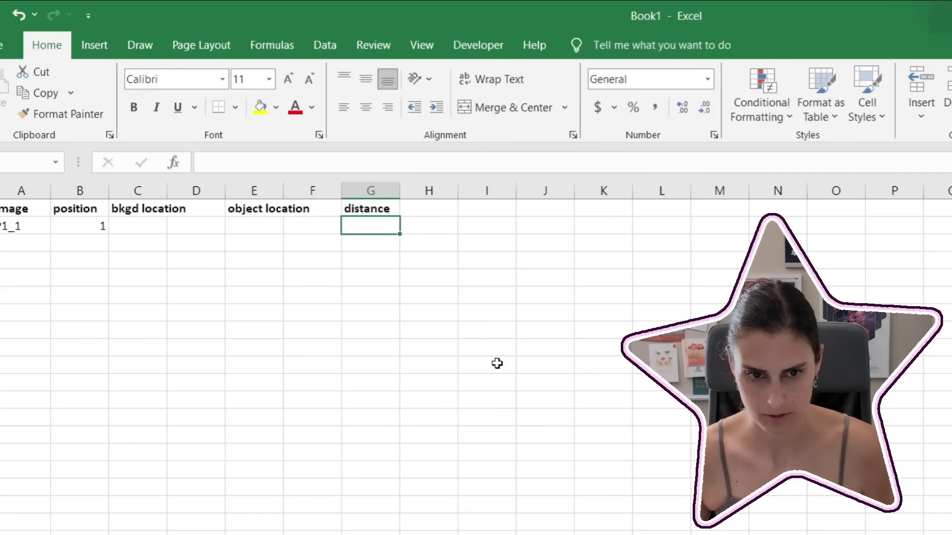
key("Left")
key("Left")
key("Left")
key("Left")
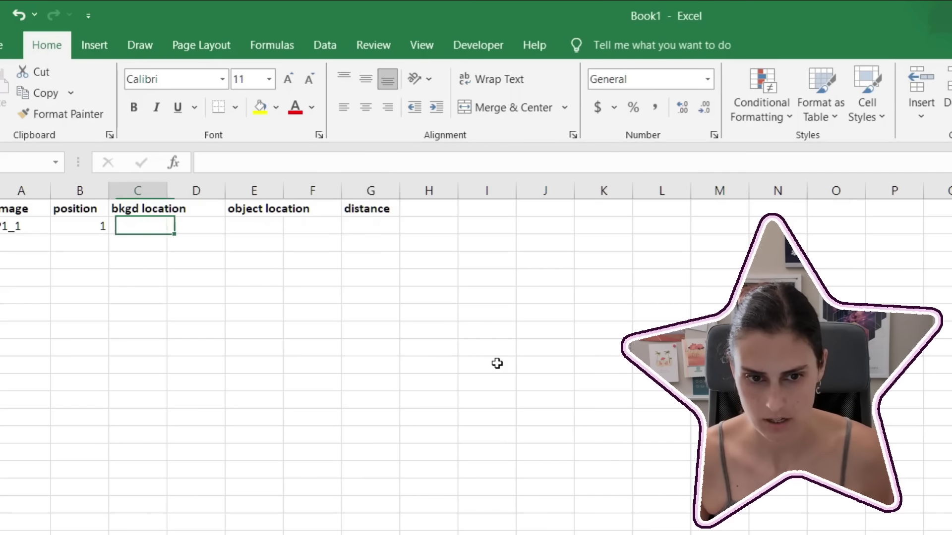
type("27")
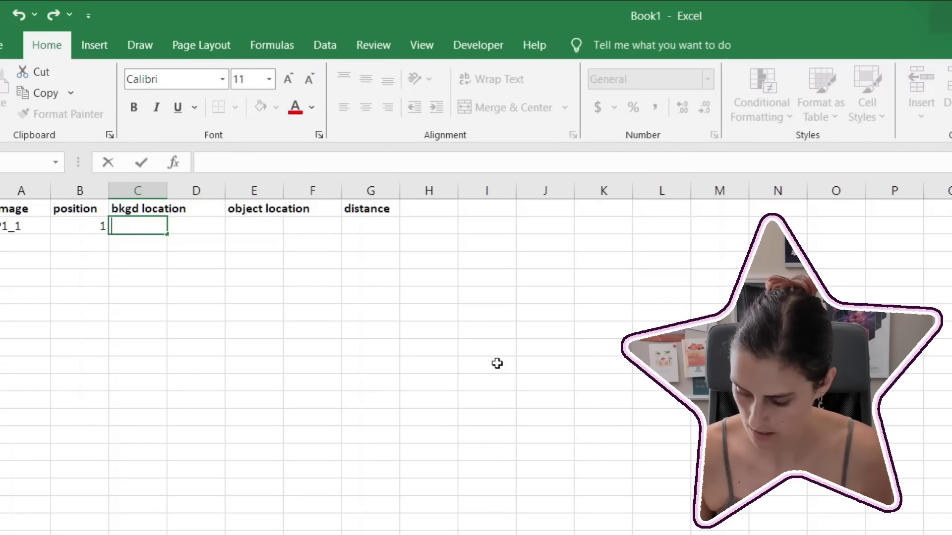
key("Tab")
type("203")
key("Tab")
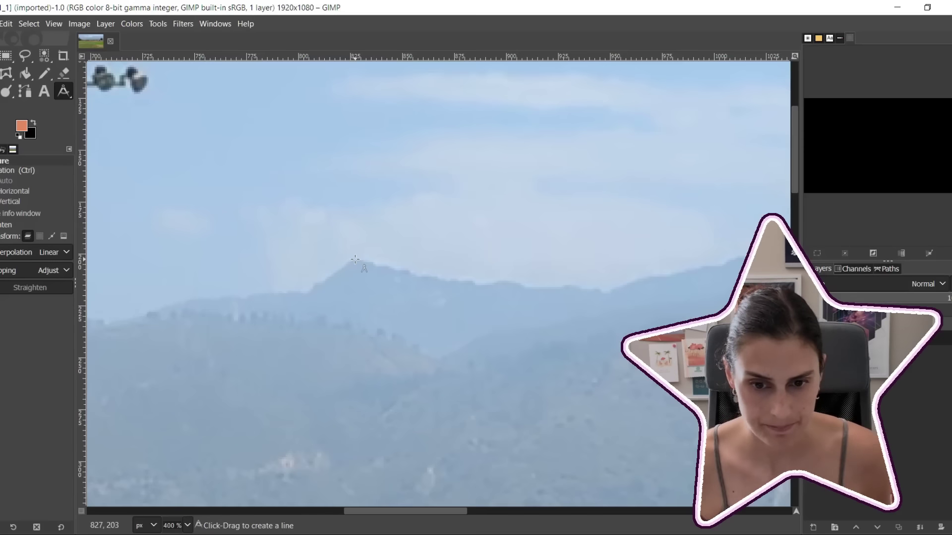
Measure from the mountain peak to the woman's face in the P1_1 image
left_click(355, 259)
scroll(362, 253, "down", 10)
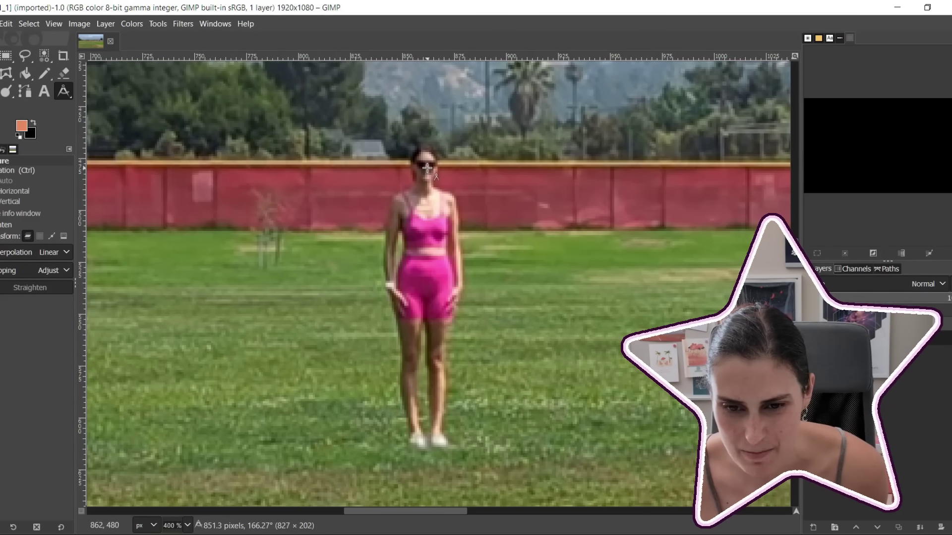
scroll(439, 188, "up", 4)
scroll(500, 280, "down", 6)
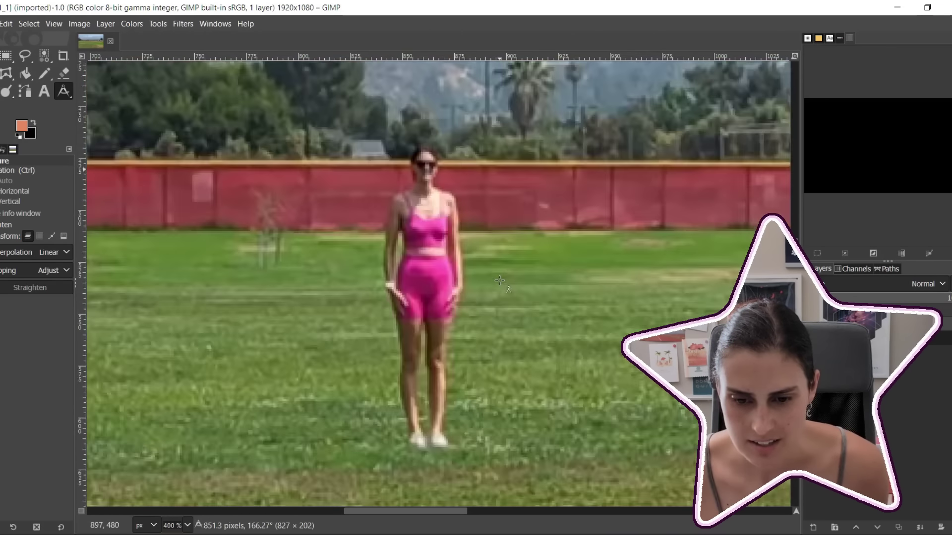
scroll(500, 279, "up", 8)
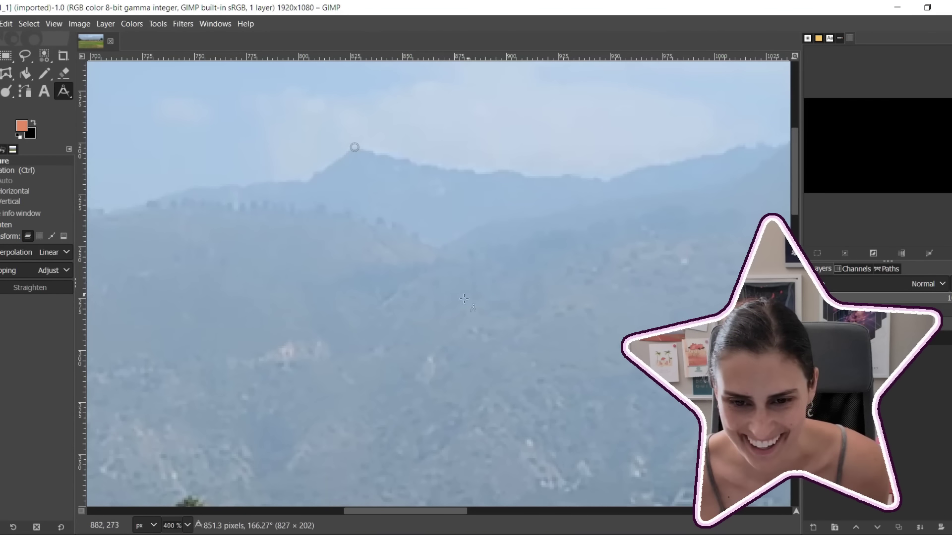
scroll(403, 331, "down", 5)
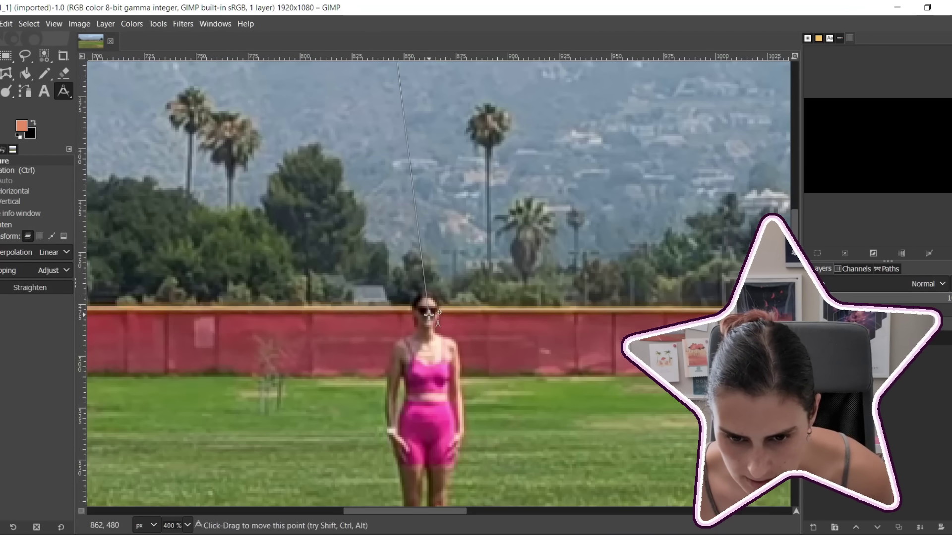
key("shift+ctrl+j")
In Excel, enter 862 and 480 as the object location for image P1_1
key("alt+Tab")
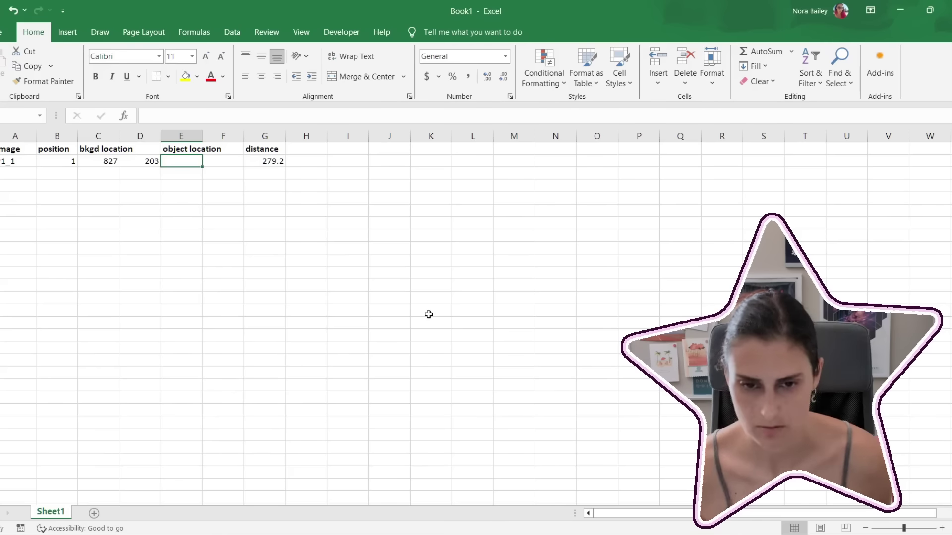
type("862")
key("Tab")
type("480")
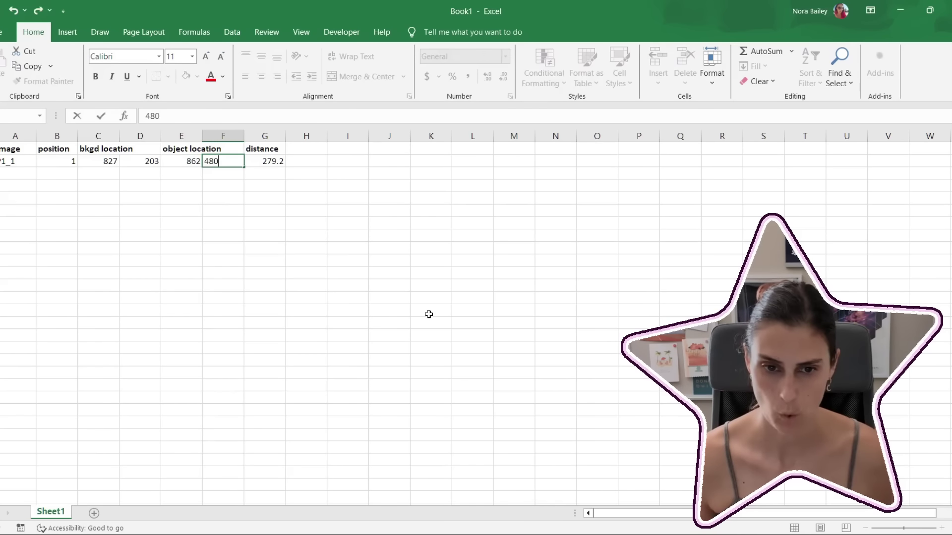
key("Return")
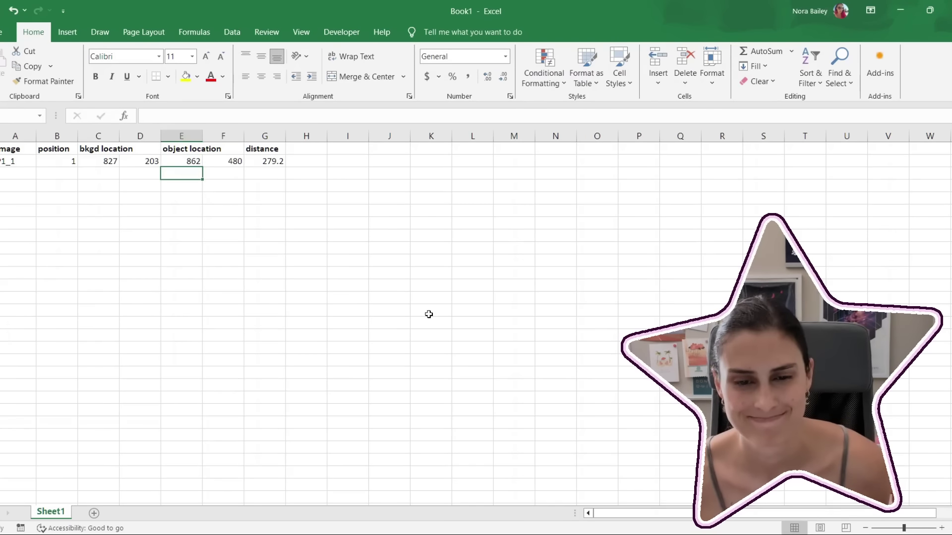
Switch to GIMP and add P1_2.png and P1_3.png to the open image as layers
key("alt+Tab")
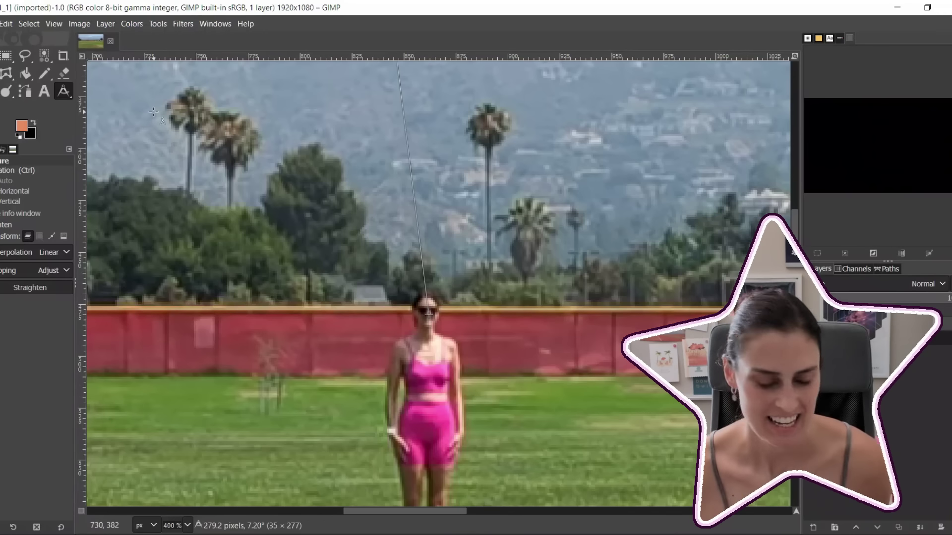
key("ctrl+alt+o")
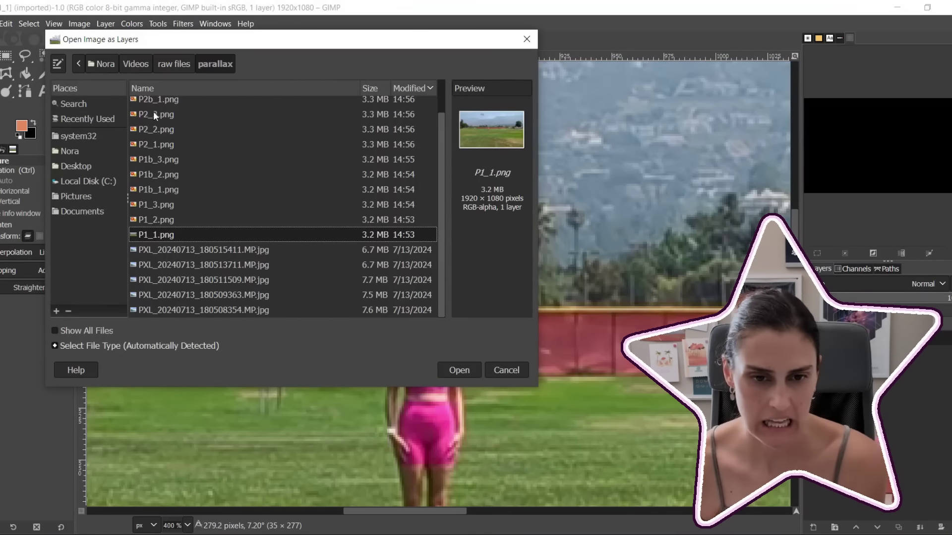
left_click(185, 219)
key("Return")
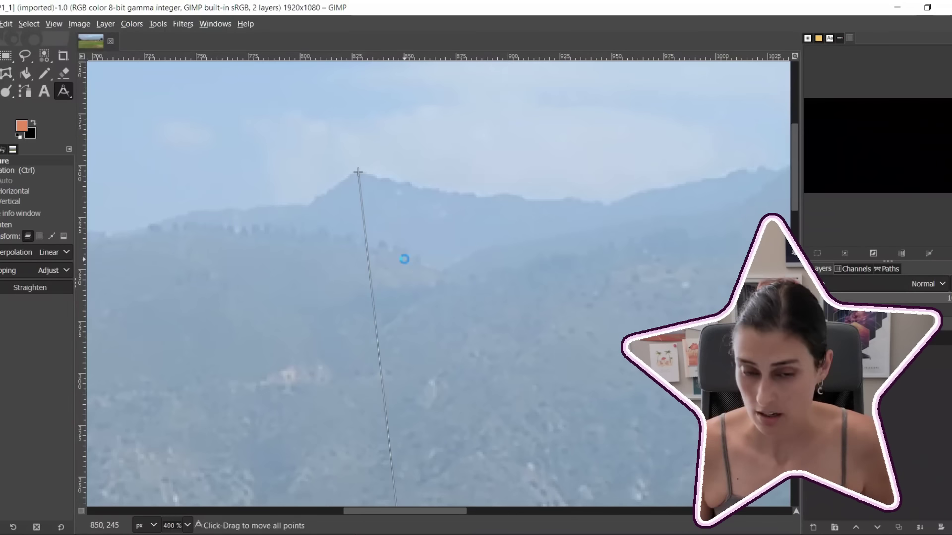
key("ctrl+alt+o")
key("Down")
key("Return")
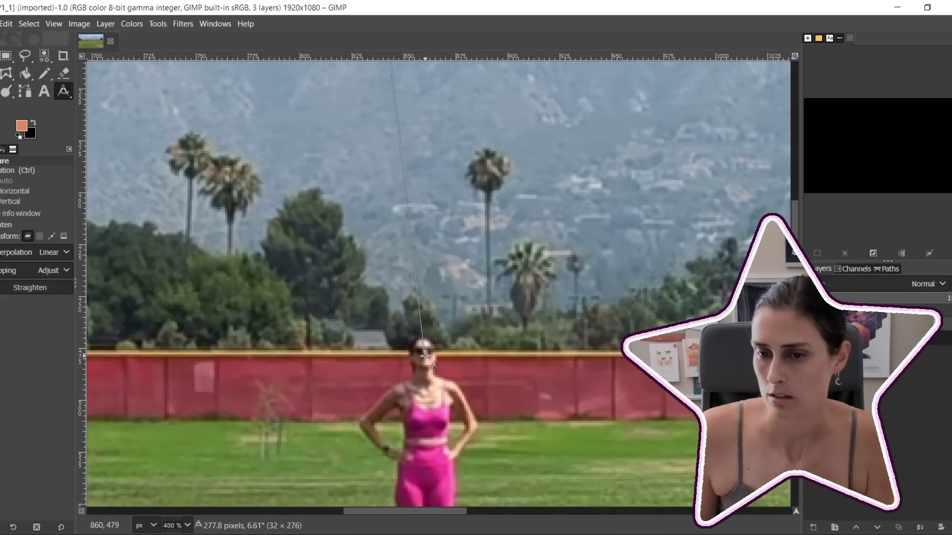
In Excel, enter 277.8 as the distance for image P1_3
key("alt+Tab")
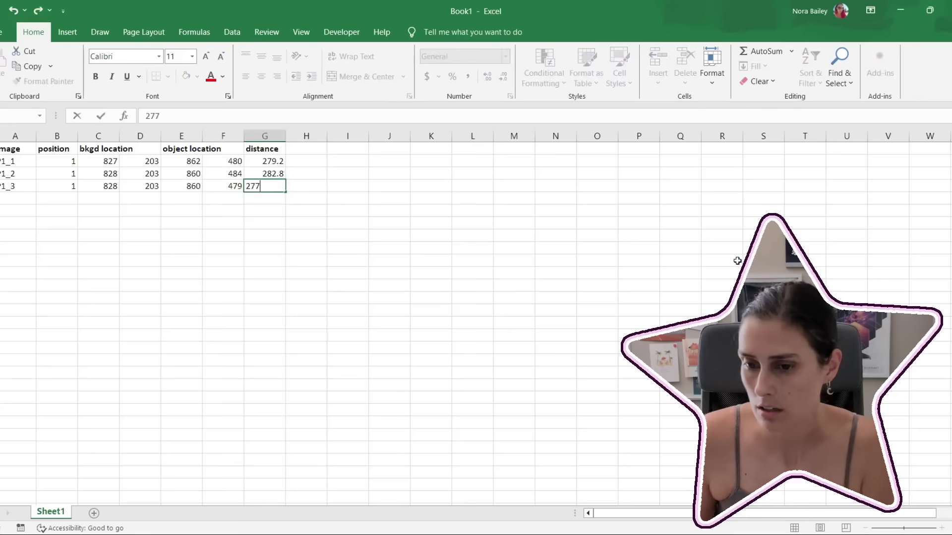
key("alt+Tab")
key("alt+Tab")
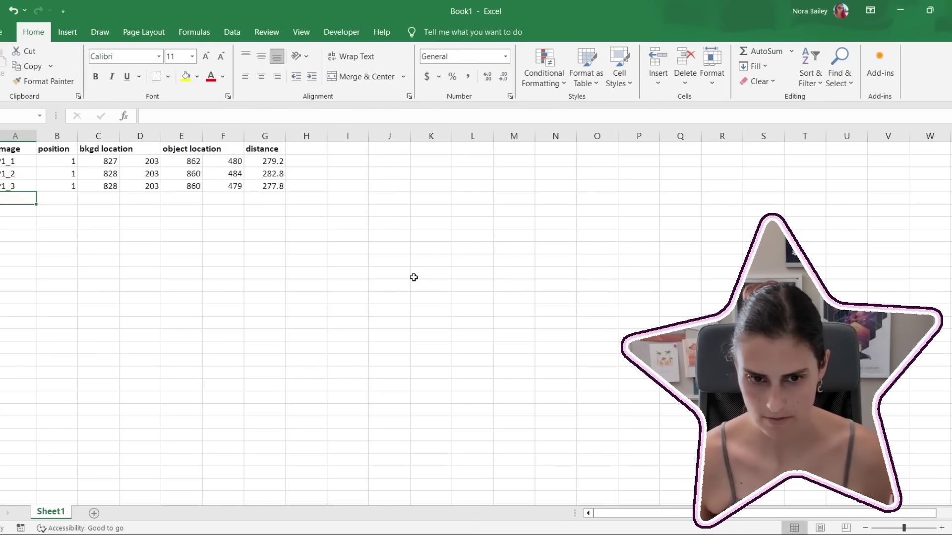
Enter 855 and 441 as the object location in the row below P1_3
key("Tab")
key("Tab")
key("Tab")
key("Tab")
type("855\t441")
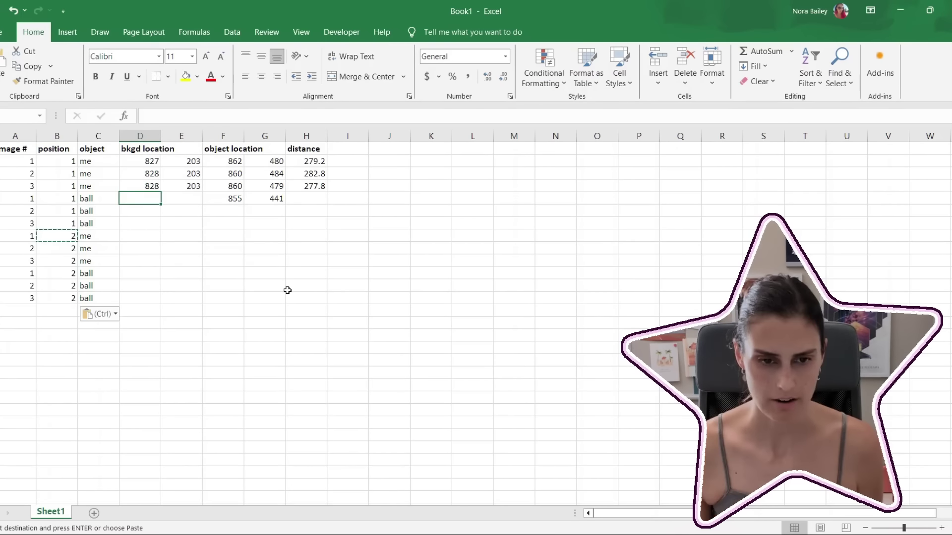
In GIMP, measure from the raised ball to the mountain peak in the P1b_1 image
key("alt+Tab")
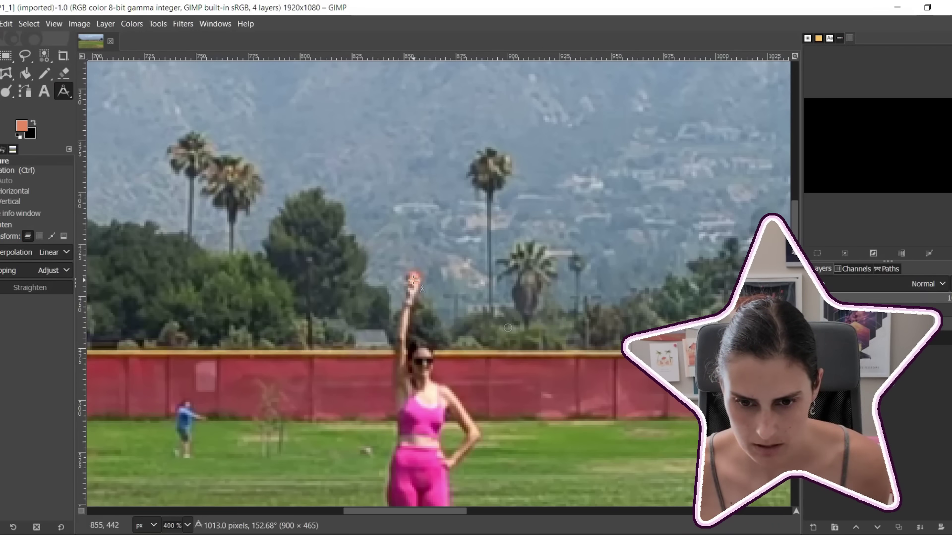
left_click_drag(414, 279, 360, 179)
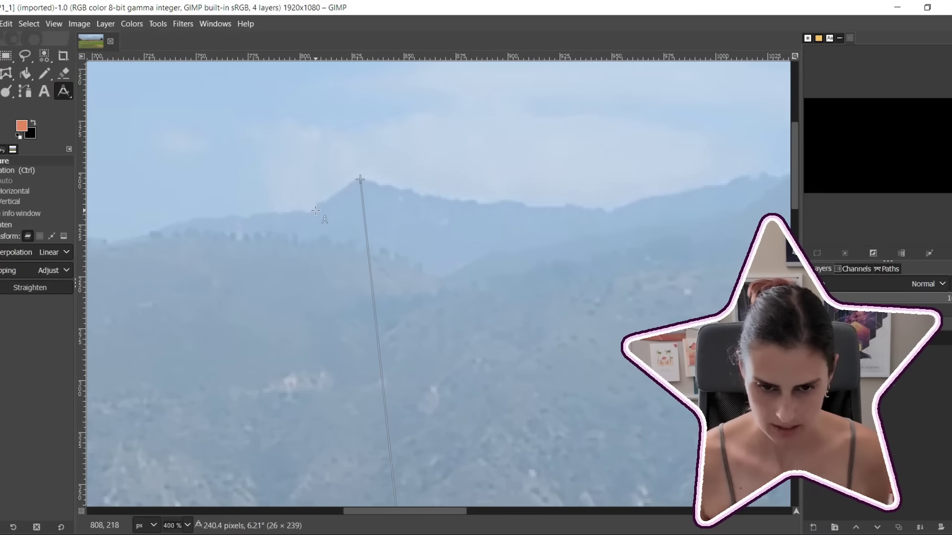
left_click(315, 210)
Add P1b_2.png and P1b_3.png to the open image as layers
key("ctrl+alt+o")
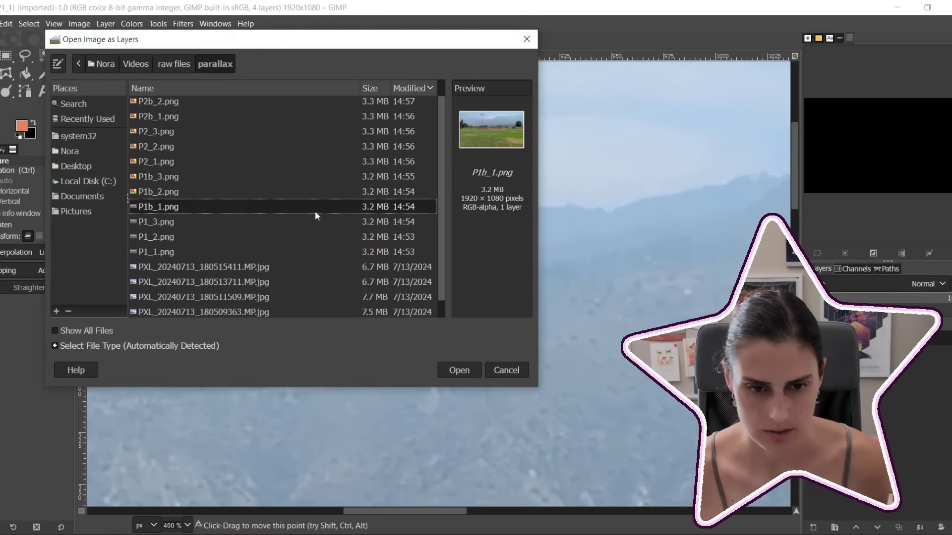
left_click(270, 191)
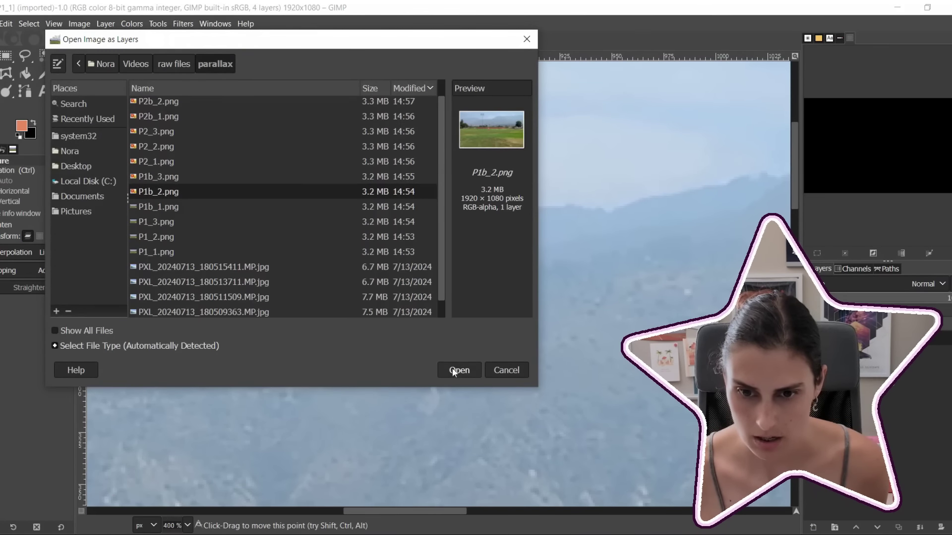
left_click(457, 370)
key("ctrl+alt+o")
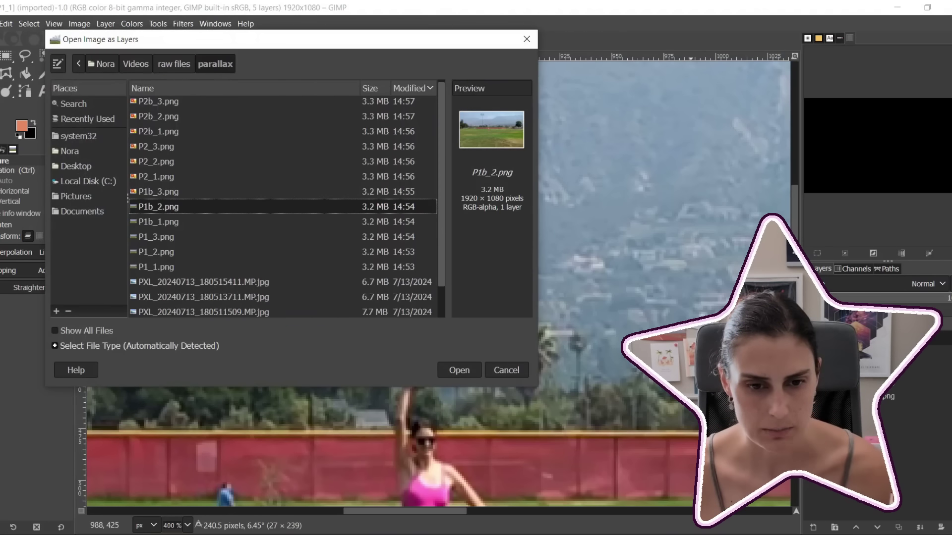
left_click(209, 193)
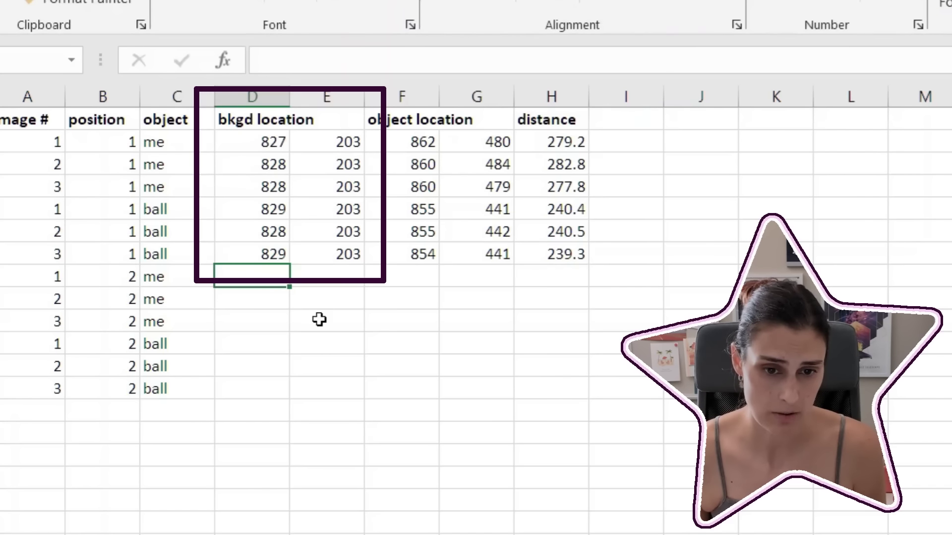
key("Up")
key("Right")
key("Left")
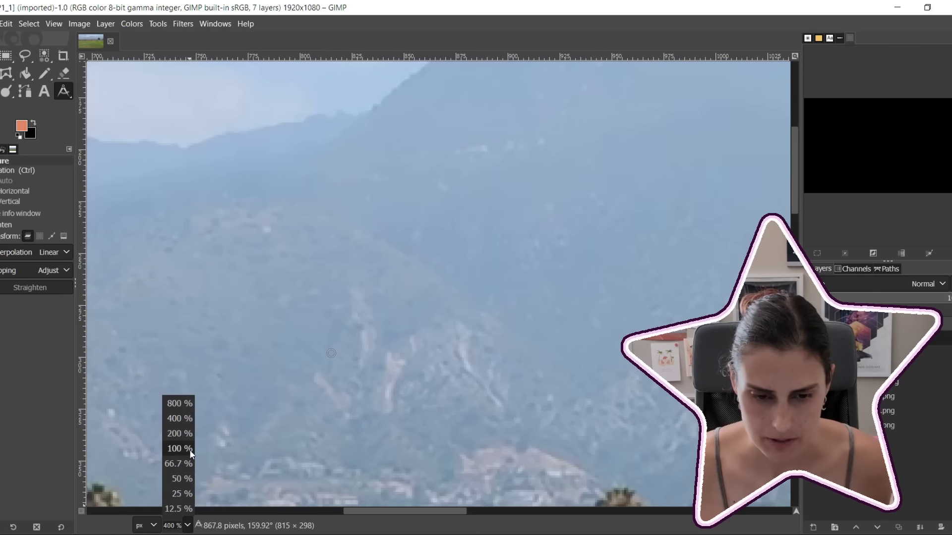
Locate the mountain peak in GIMP at 400 % and enter 621 and 182 in Excel as the bkgd location for position 2, image 1, object me
left_click(189, 462)
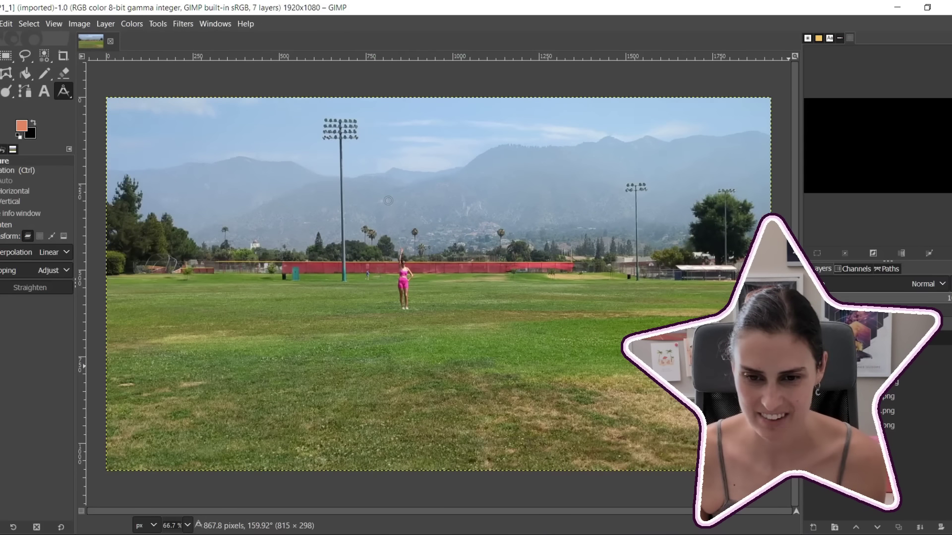
left_click(187, 526)
left_click(171, 419)
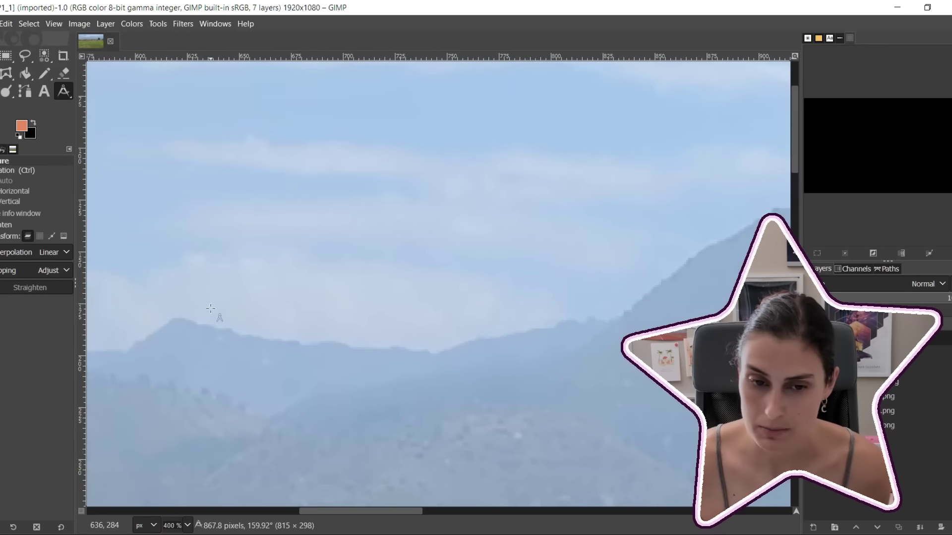
left_click_drag(431, 512, 411, 512)
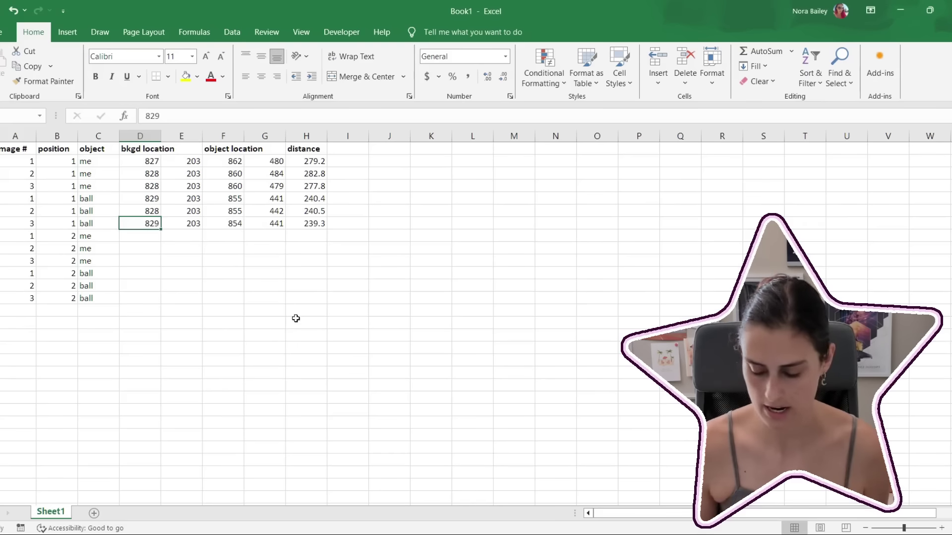
key("Return")
type("621")
key("Tab")
type("182")
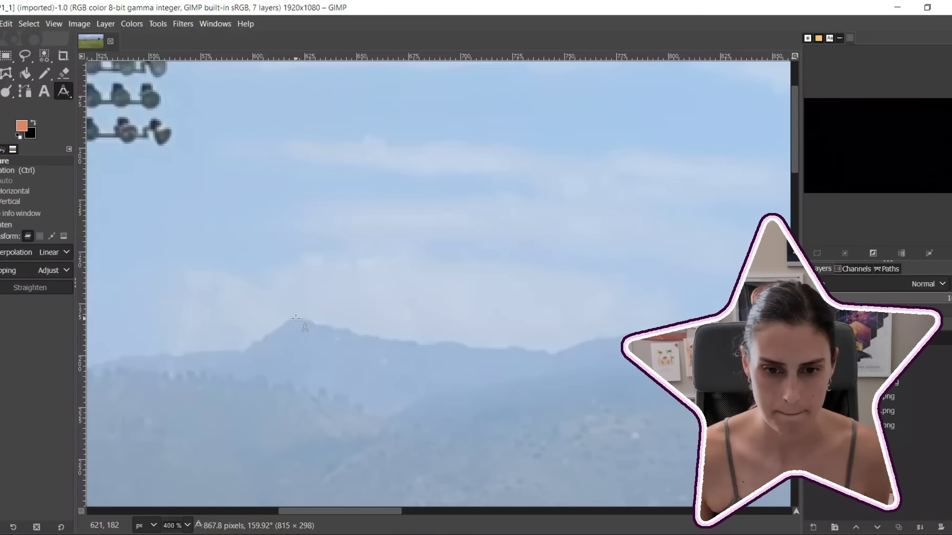
In GIMP, measure from the mountain peak to the woman's face in P2_1, and add P2_2.png as a layer
left_click_drag(296, 317, 484, 313)
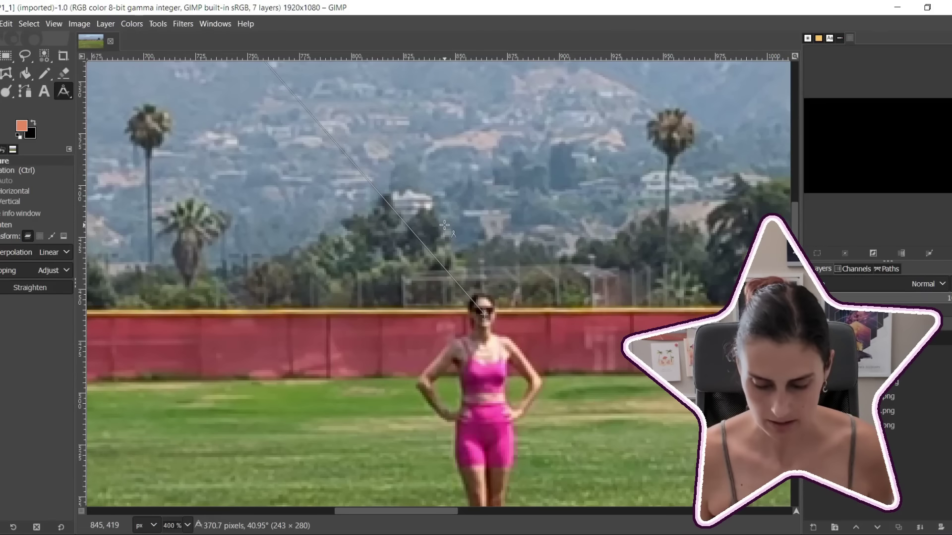
key("ctrl+alt+o")
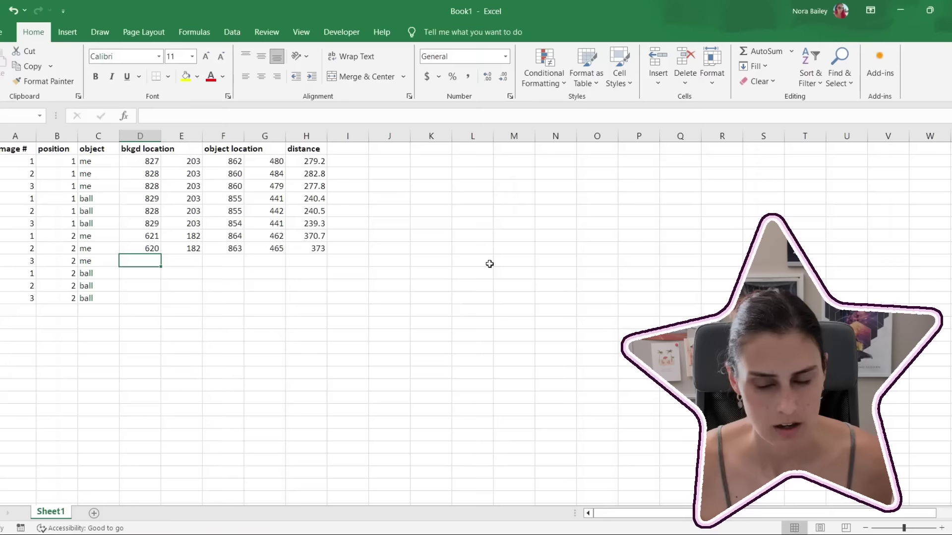
In GIMP, add P2_3.png as a layer and measure from its mountain peak to the woman's face
key("alt+Tab")
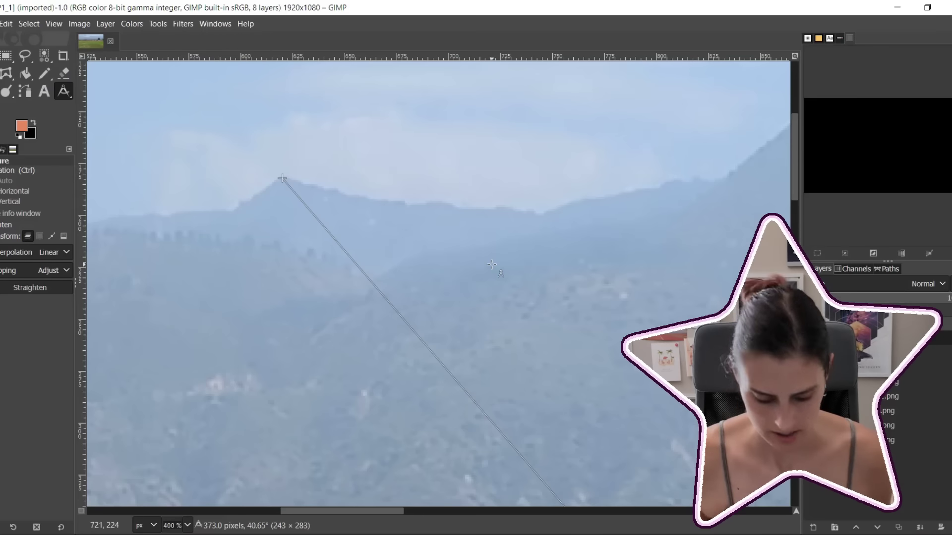
key("ctrl+alt+o")
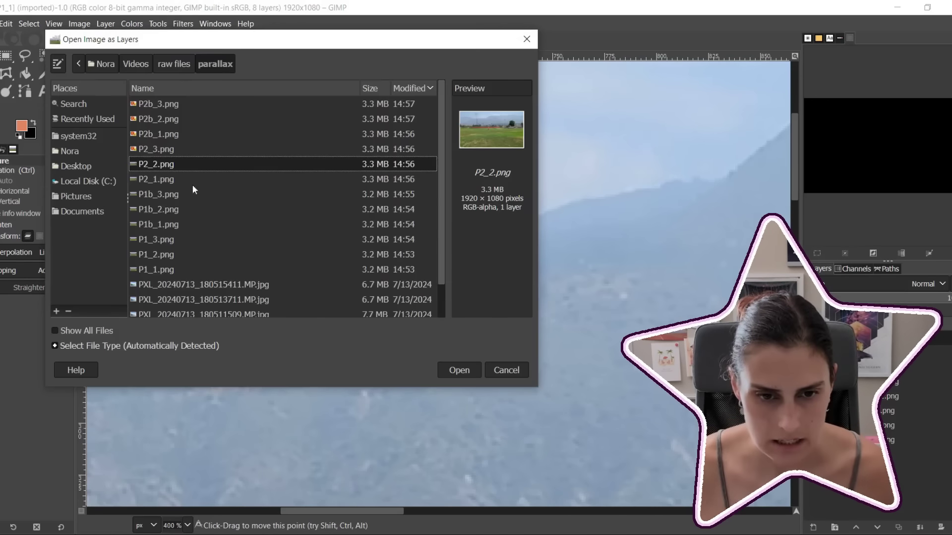
double_click(175, 161)
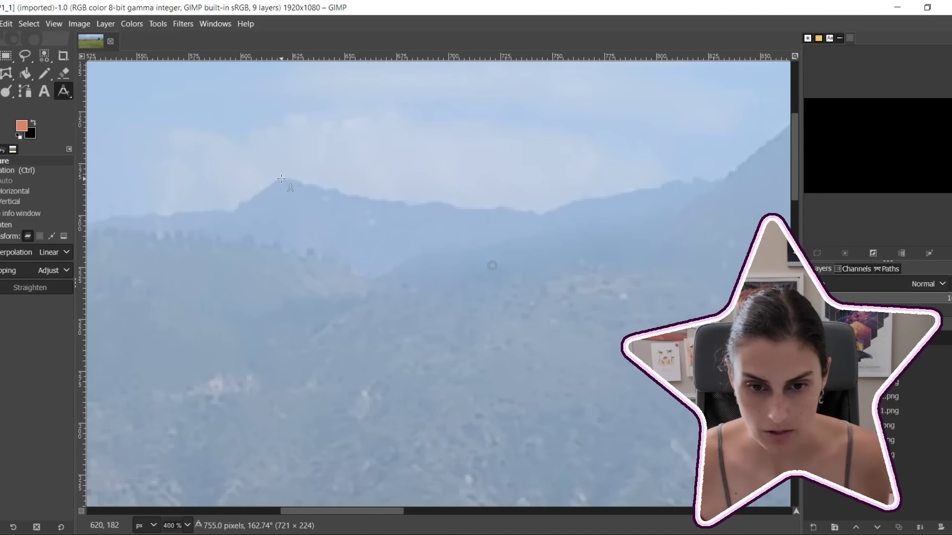
left_click_drag(281, 179, 392, 327)
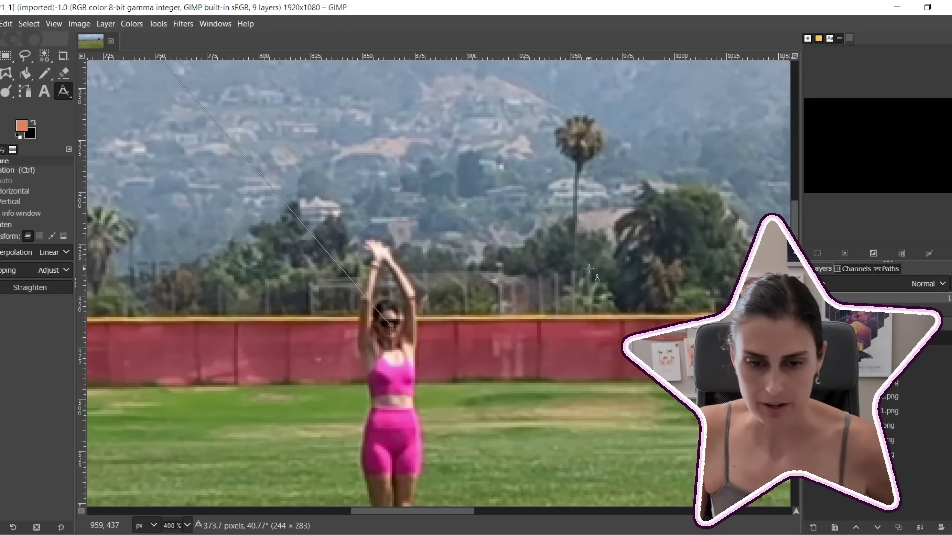
Add P2b_1.png and P2b_2.png as layers and measure between the mountain peak and the raised ball in each
key("ctrl+alt+o")
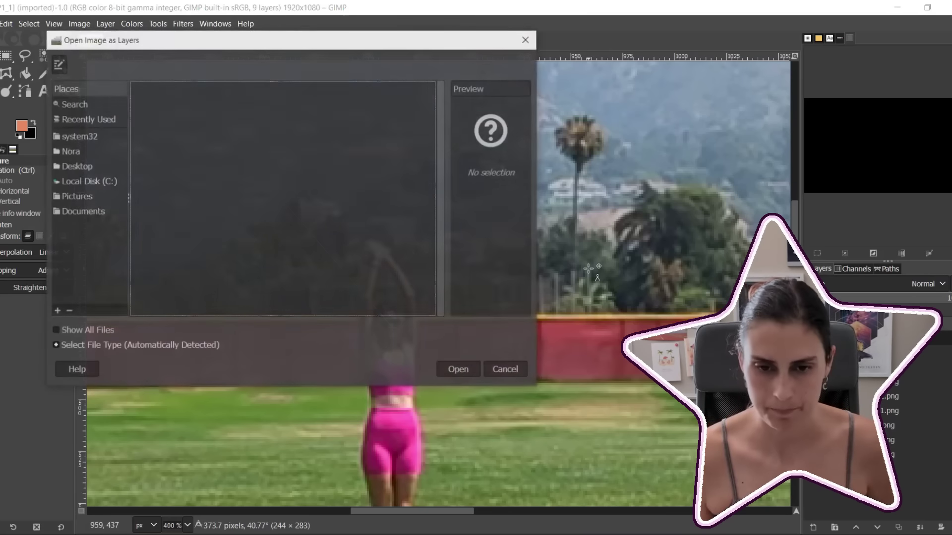
double_click(381, 258)
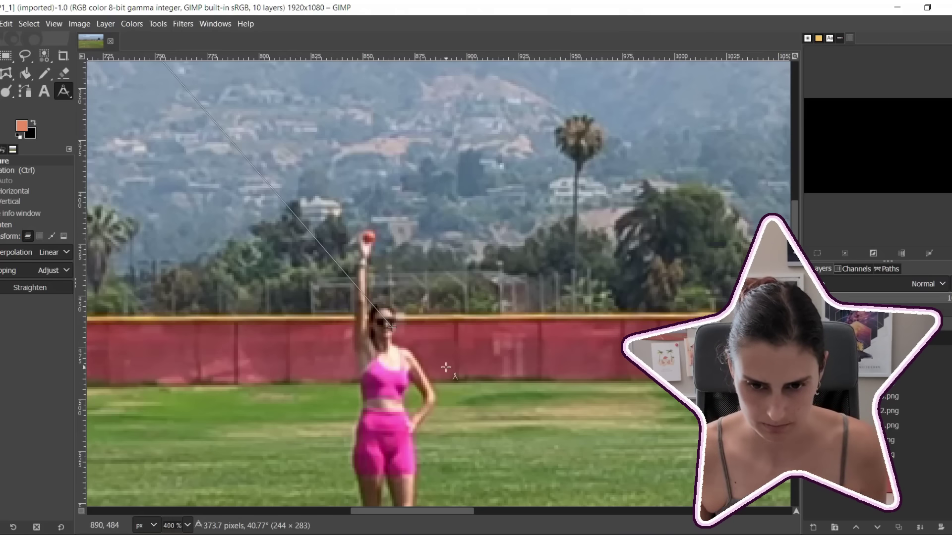
left_click(608, 398)
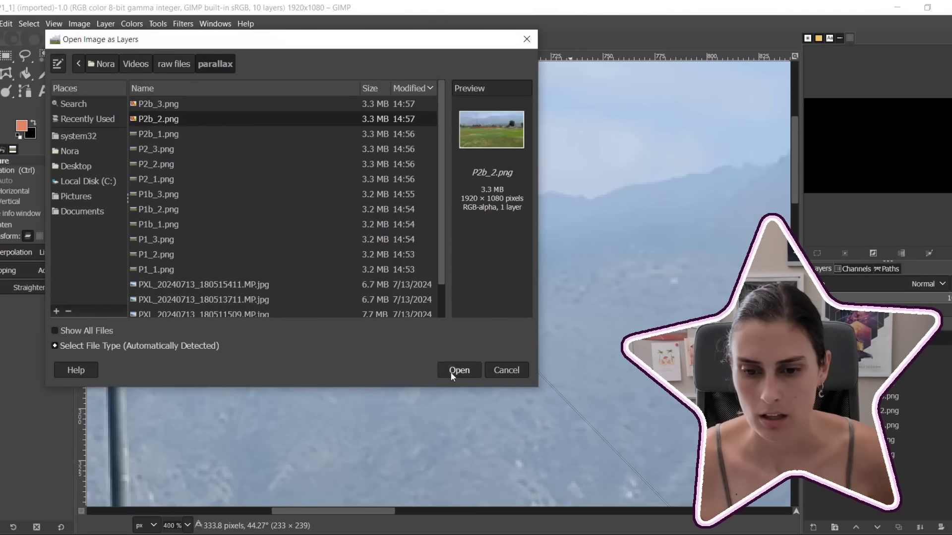
left_click(455, 374)
left_click(327, 299)
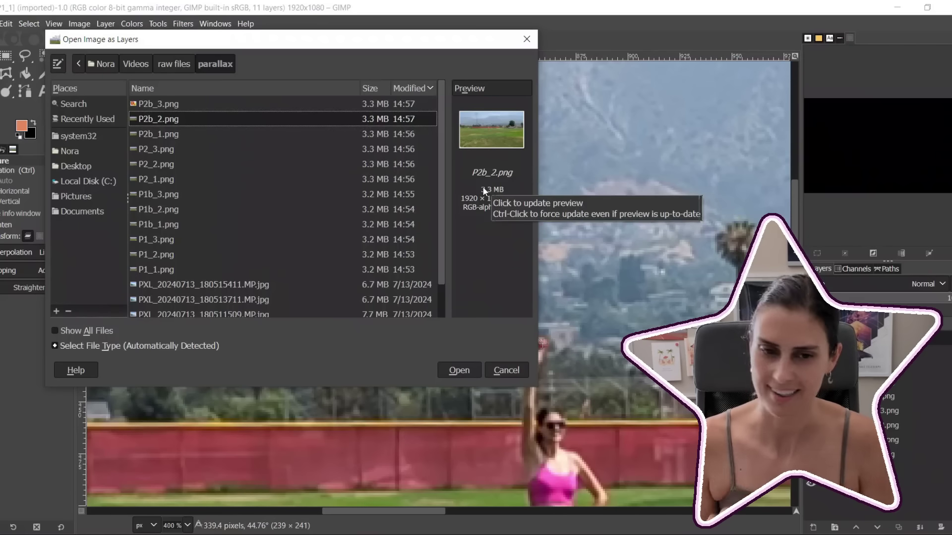
Select P2b_3.png in the parallax folder as the image to open as a layer
left_click(147, 104)
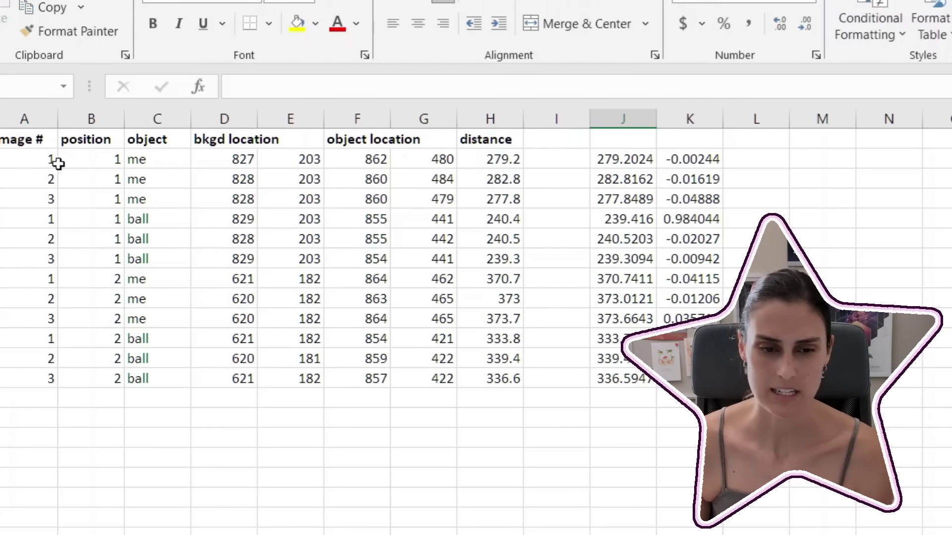
In Excel, undo the check calculations in columns J and K and enter the headings deltax in J1 and deltay in K1
key("ctrl+z")
type("delta")
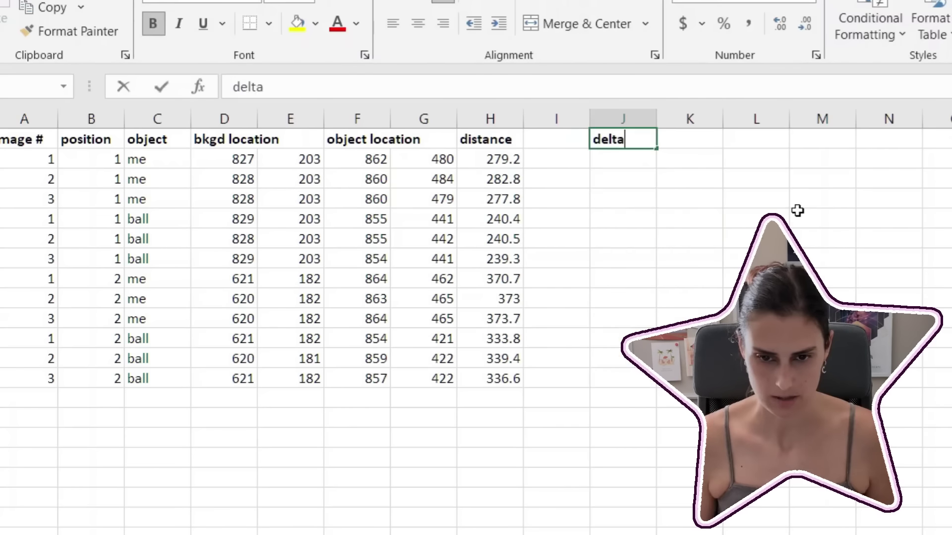
key("Tab")
key("shift+Tab")
type("deltax")
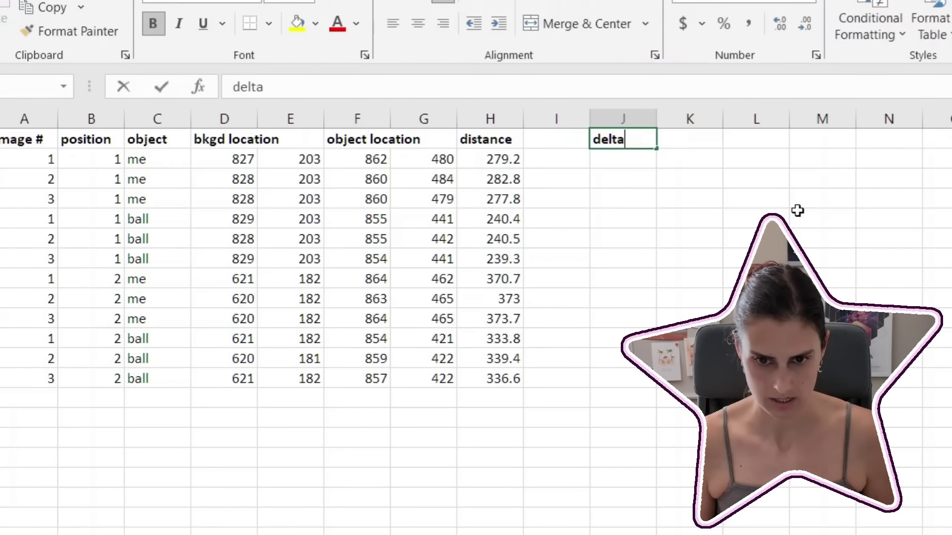
key("Tab")
type("deltay")
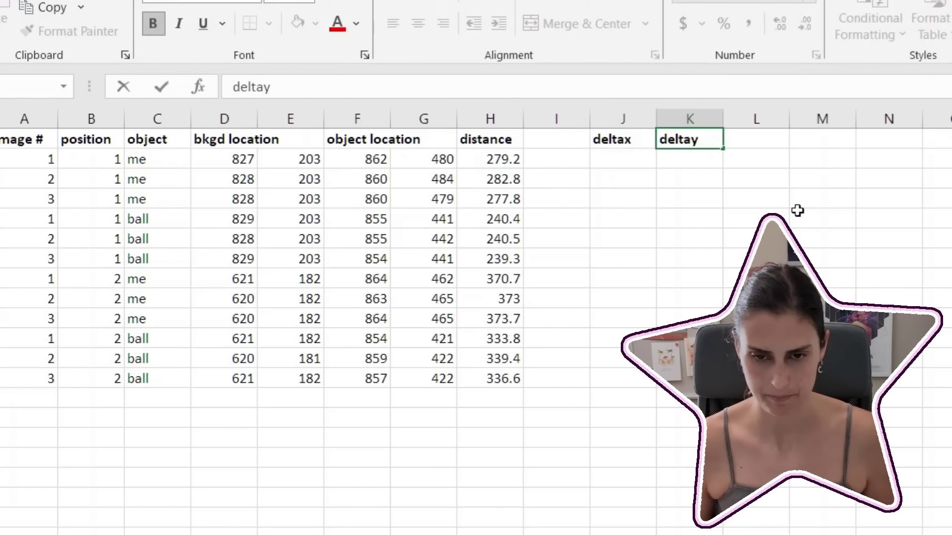
key("Return")
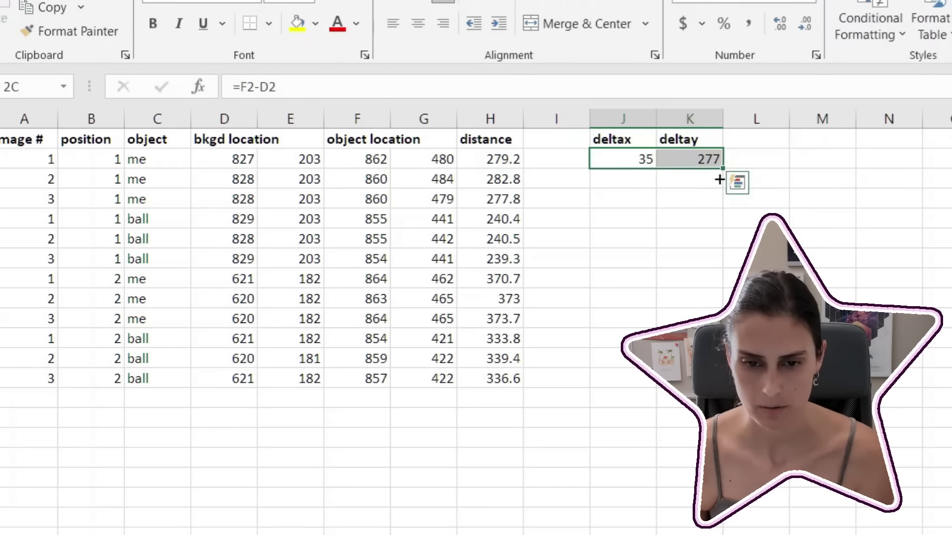
Fill the deltax formula =F2-D2 and the deltay formula =G2-E2 from row 2 down through row 13
left_click_drag(723, 169, 724, 388)
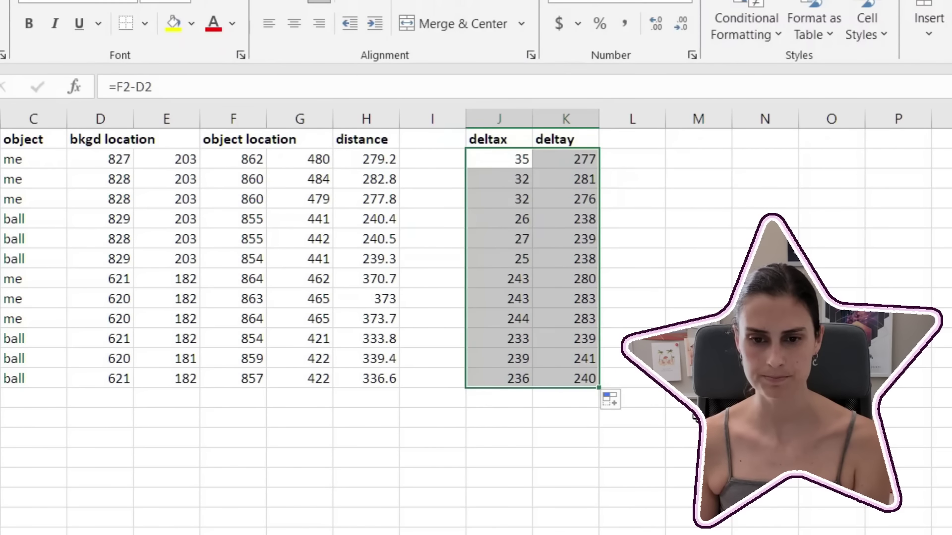
left_click(566, 159)
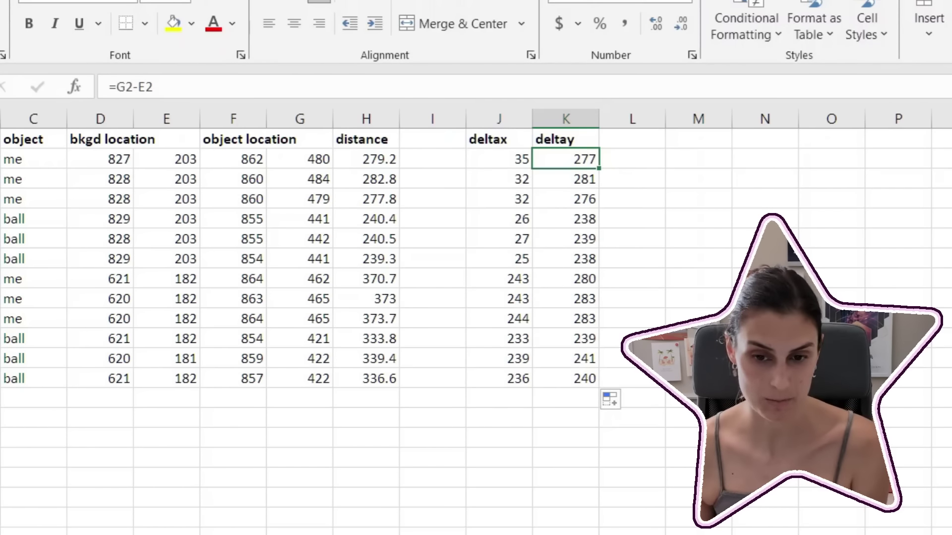
left_click(682, 437)
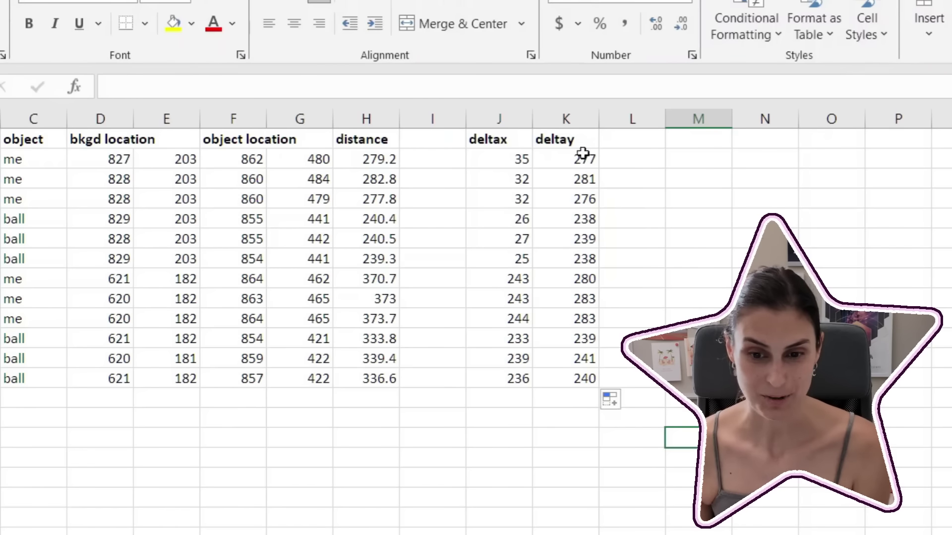